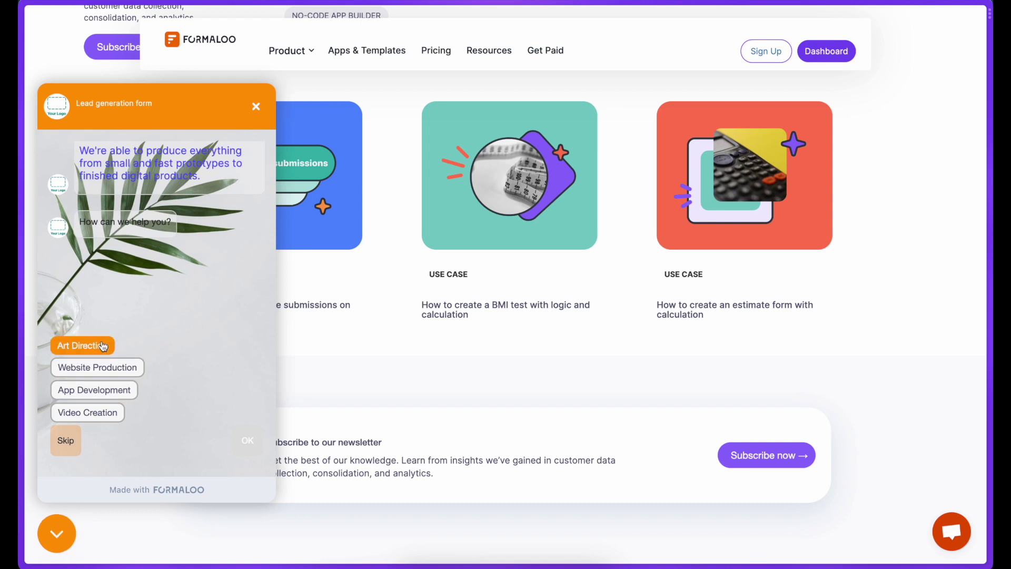
Answer the chatbot with Art Direction, then send your name and company name
{"action": "left_click", "coordinate": [103, 345]}
{"action": "left_click", "coordinate": [248, 440]}
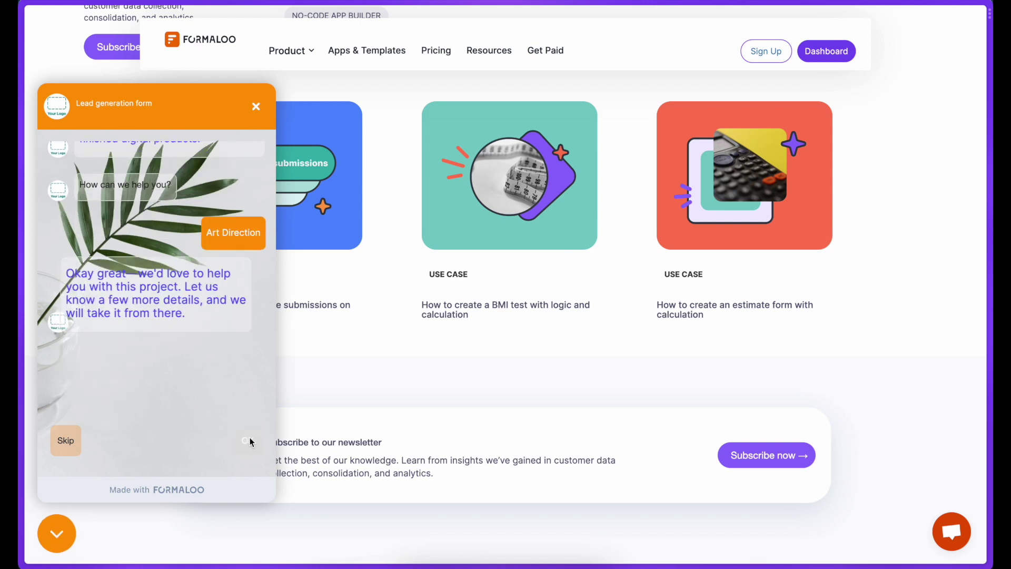
{"action": "type", "text": "Noosh"}
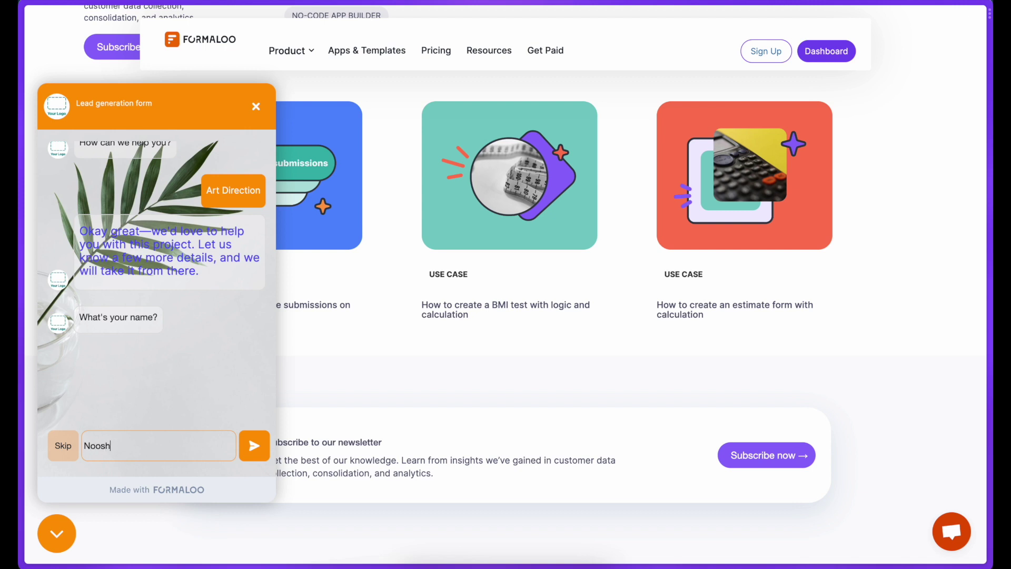
{"action": "key", "text": "Return"}
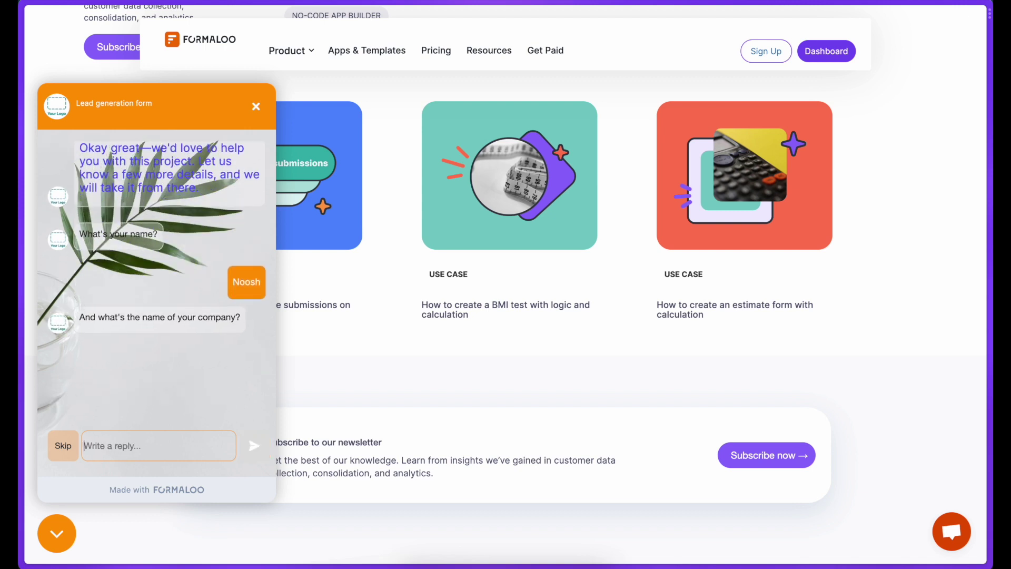
{"action": "type", "text": "My company name"}
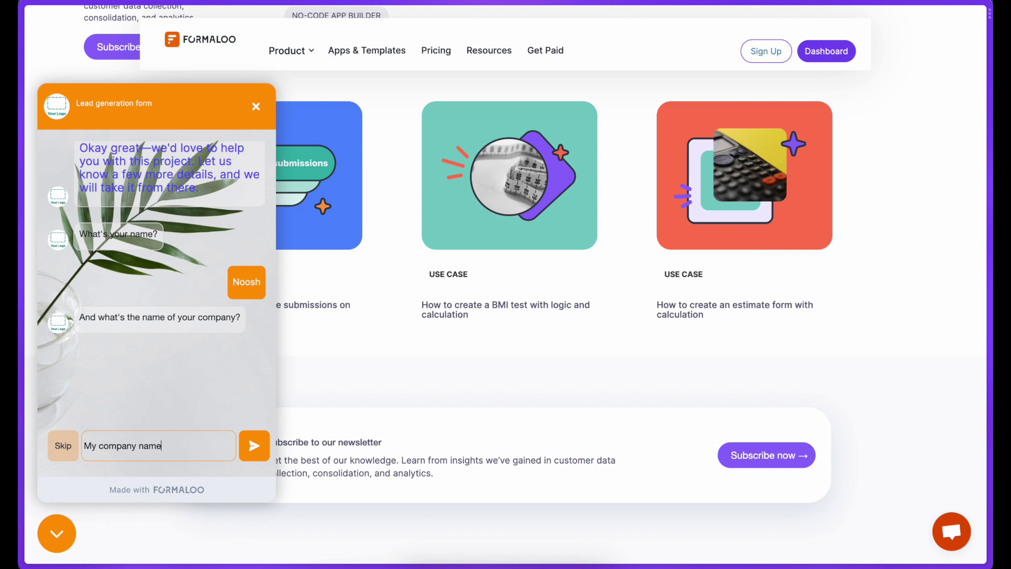
{"action": "key", "text": "Return"}
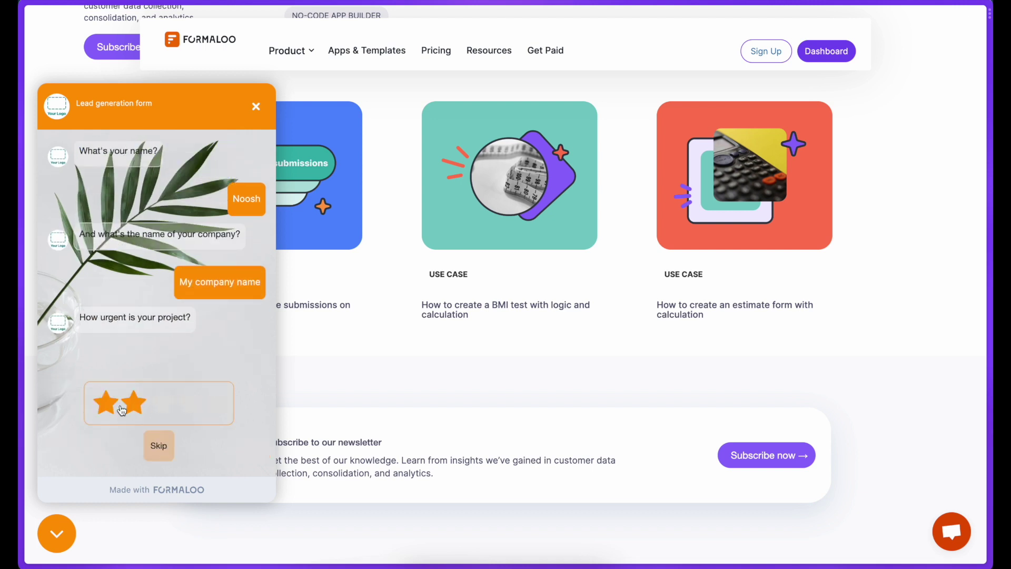
Rate urgency five stars, choose budget 10, and upload logo3 (16).png
{"action": "left_click", "coordinate": [216, 403]}
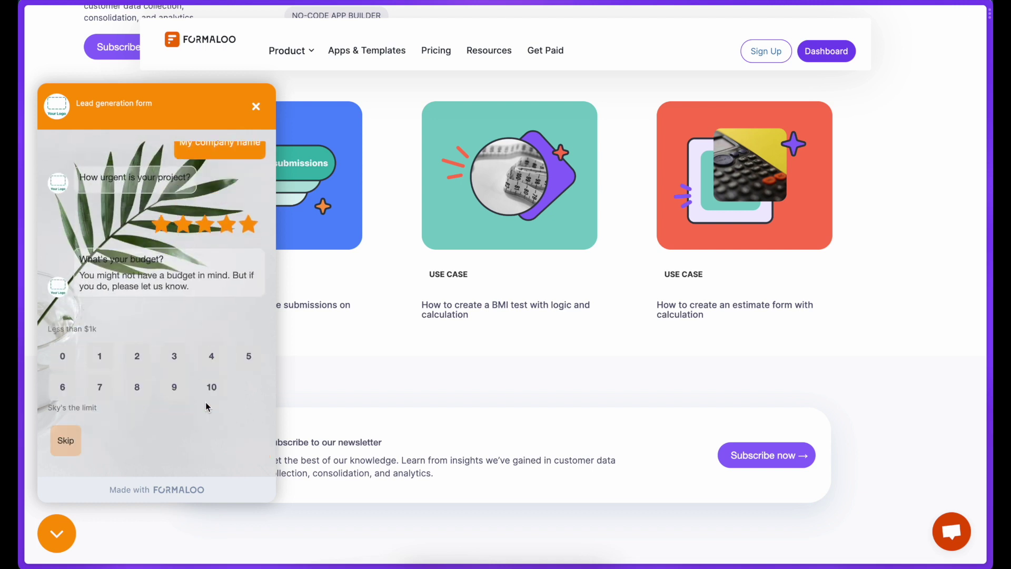
{"action": "left_click", "coordinate": [208, 393]}
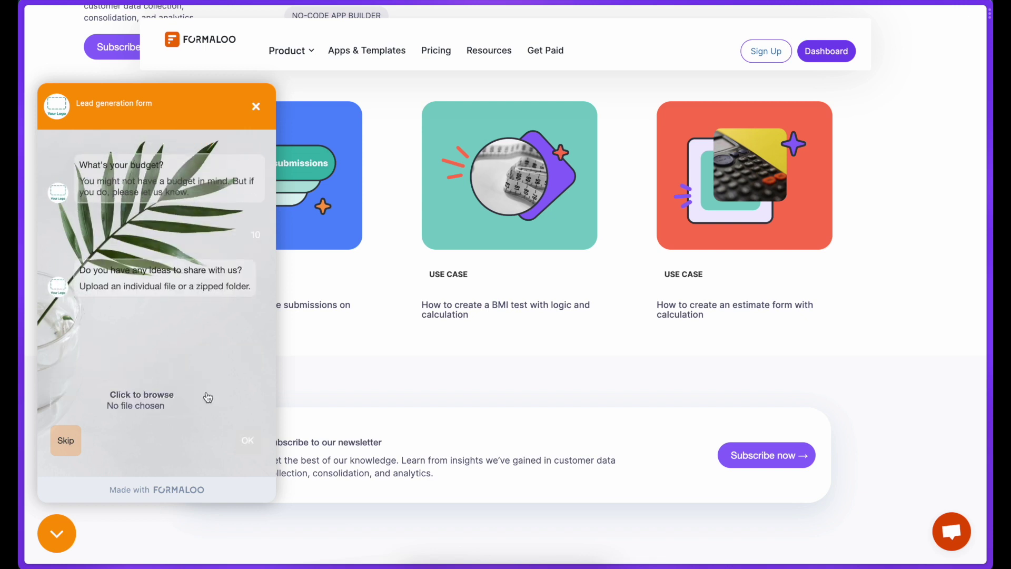
{"action": "left_click", "coordinate": [173, 400]}
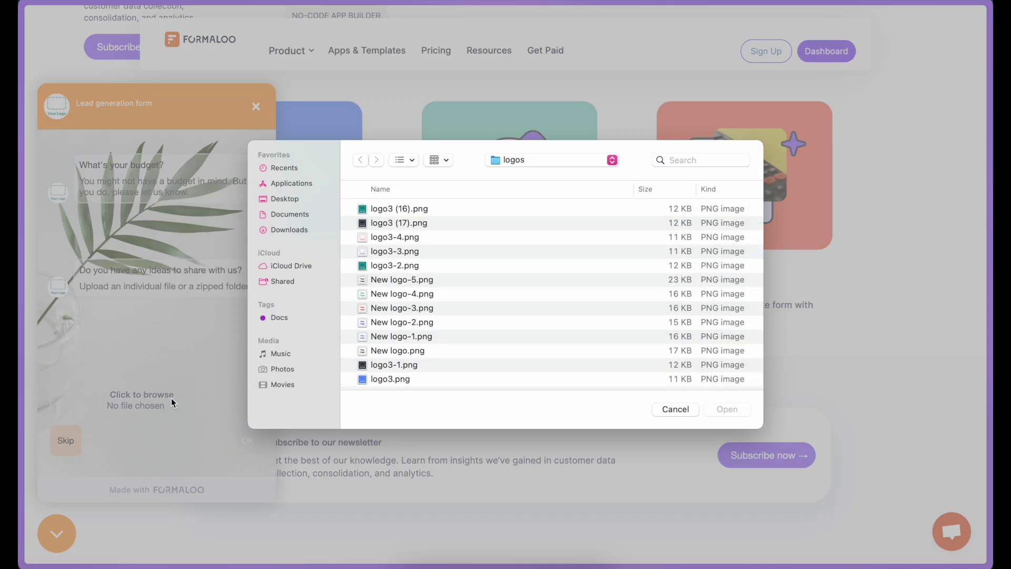
{"action": "double_click", "coordinate": [411, 210]}
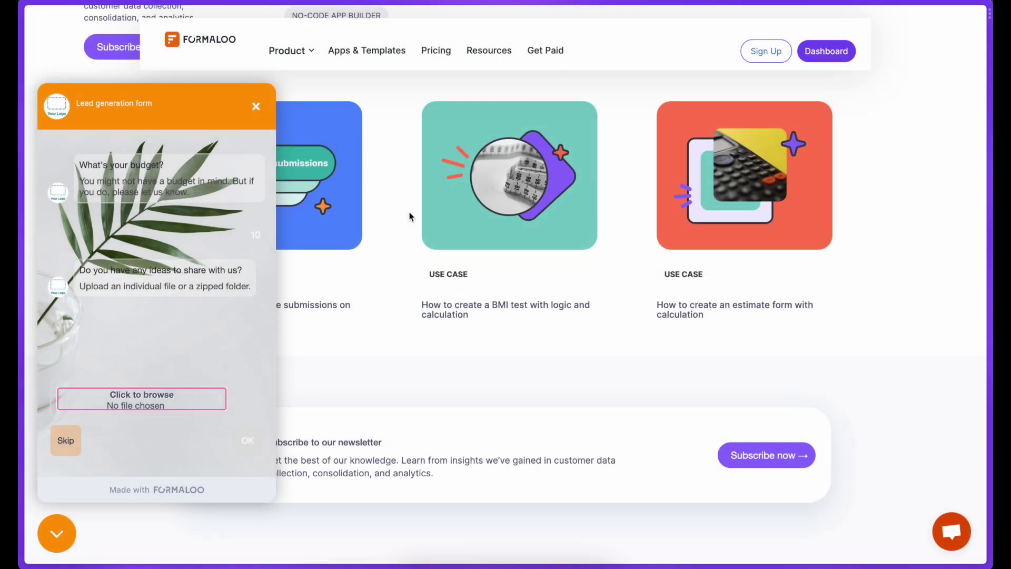
{"action": "left_click", "coordinate": [246, 435]}
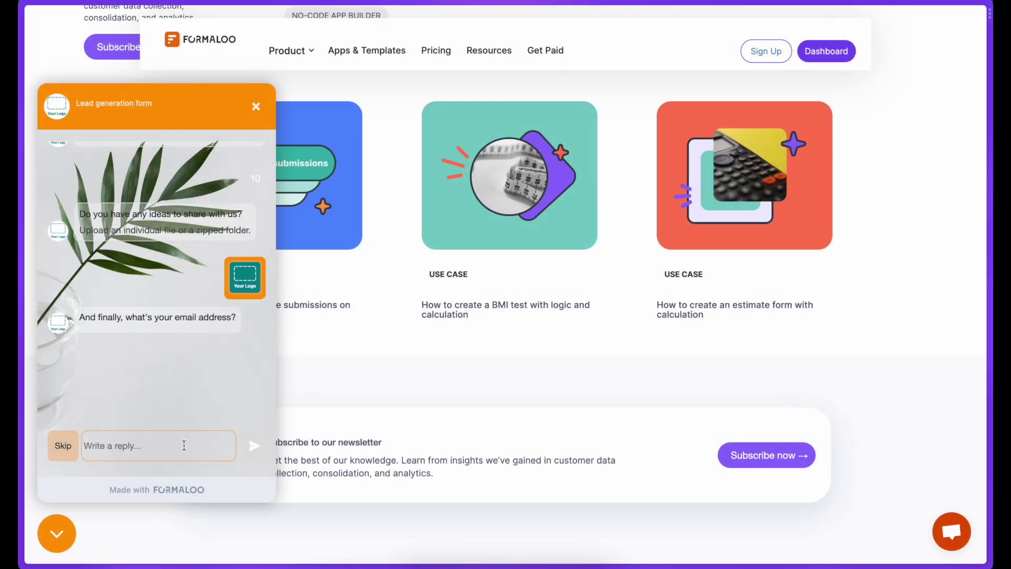
Search templates for 'lead gen', preview the Lead generation form, and make an editable copy
{"action": "type", "text": "noosh"}
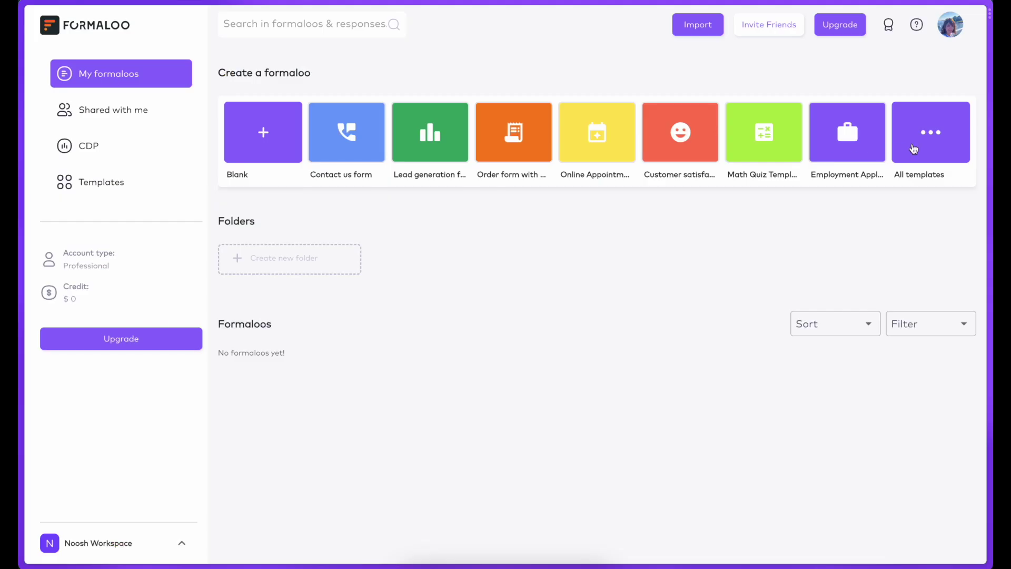
{"action": "left_click", "coordinate": [914, 149]}
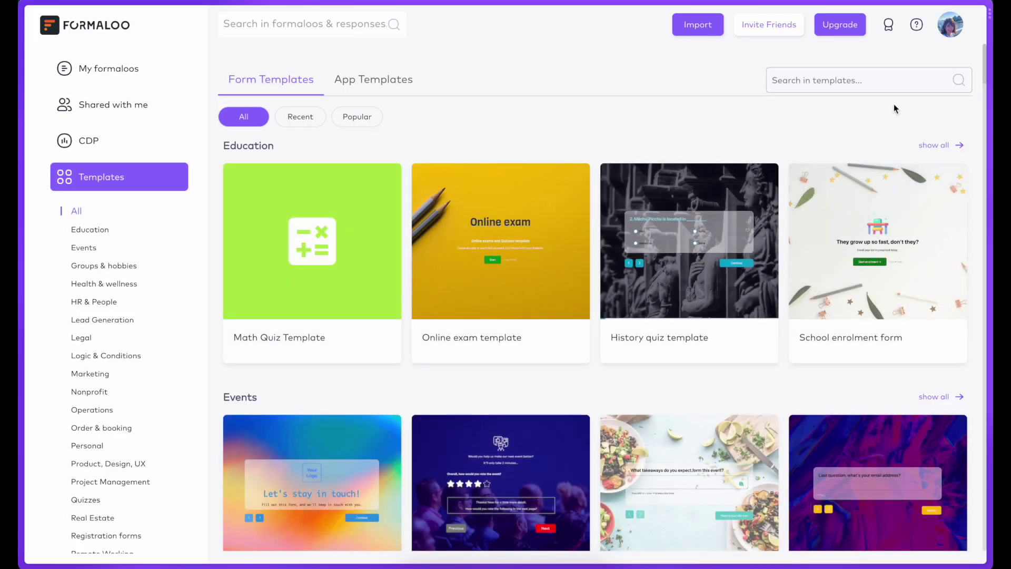
{"action": "type", "text": "lead gen"}
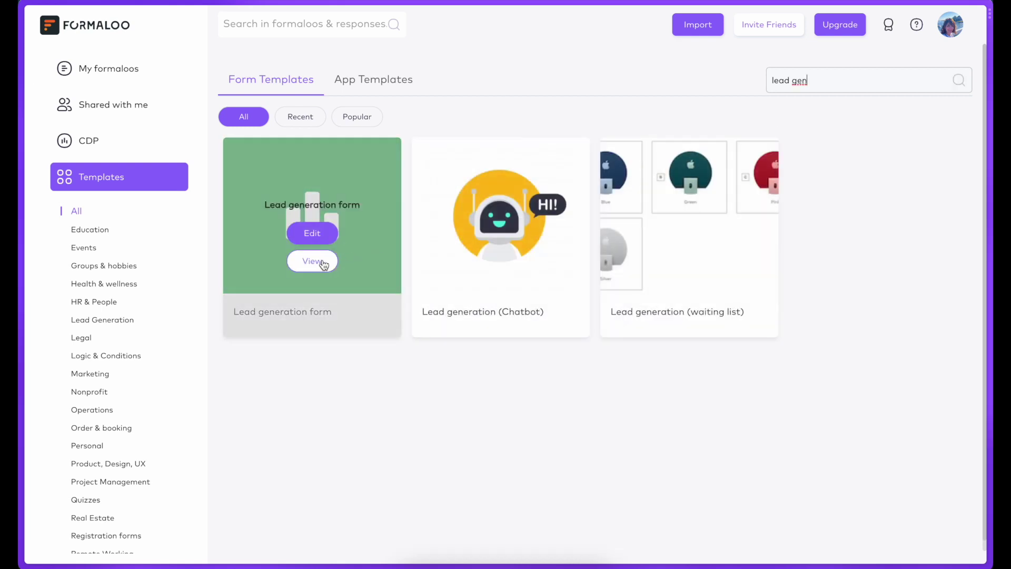
{"action": "left_click", "coordinate": [317, 261]}
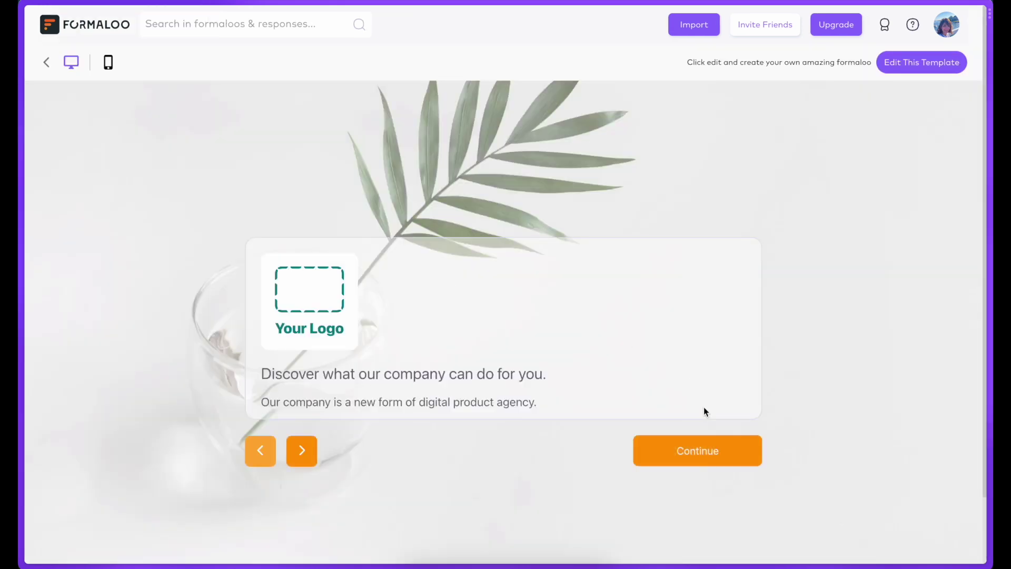
{"action": "left_click", "coordinate": [706, 444]}
{"action": "left_click", "coordinate": [703, 436]}
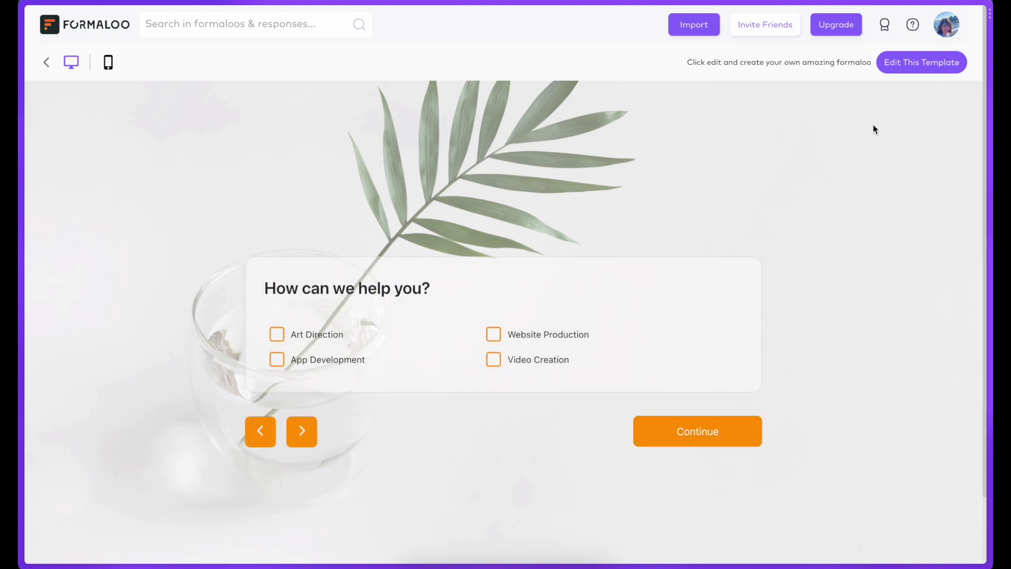
{"action": "left_click", "coordinate": [917, 63]}
{"action": "right_click", "coordinate": [311, 389]}
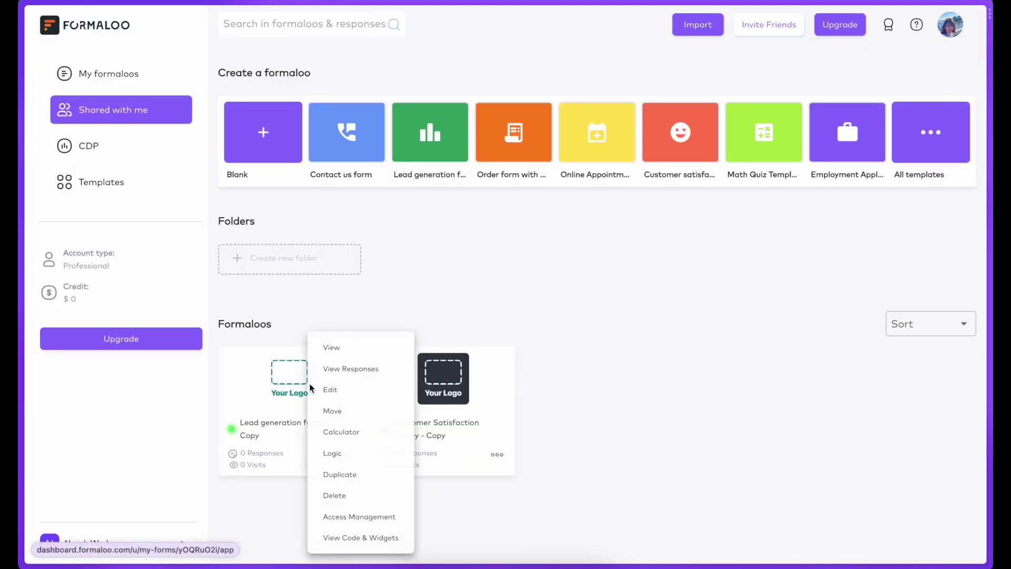
Open the Lead generation form - Copy in the editor and scroll to its success message
{"action": "left_click", "coordinate": [329, 390]}
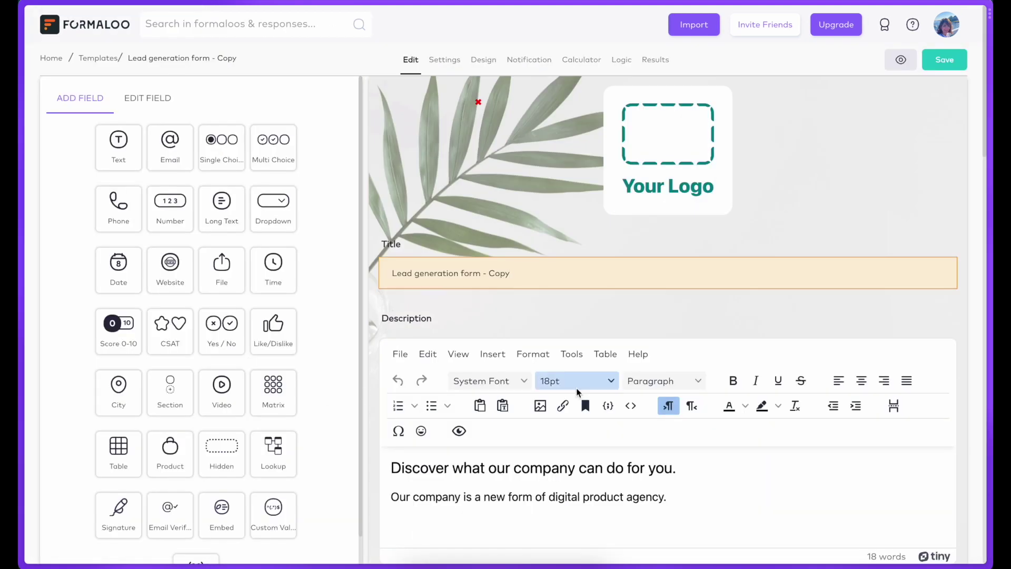
{"action": "scroll", "coordinate": [655, 426], "scroll_direction": "down", "scroll_amount": 10}
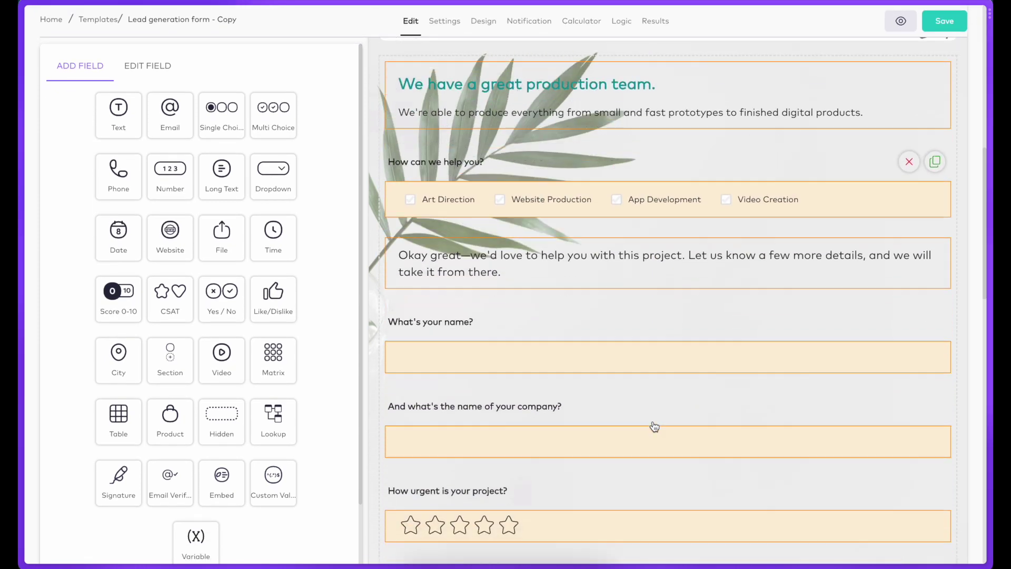
{"action": "scroll", "coordinate": [653, 421], "scroll_direction": "down", "scroll_amount": 10}
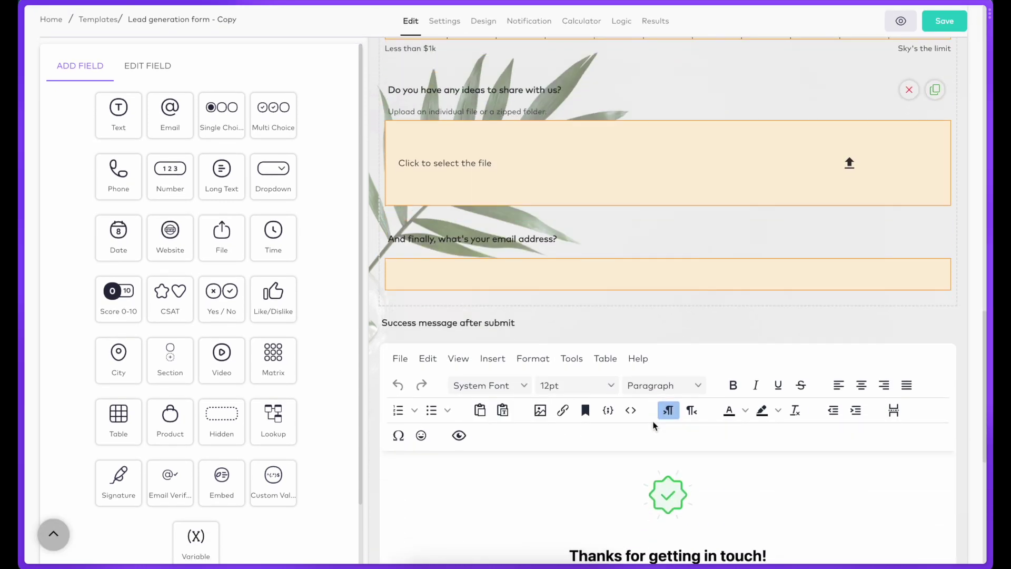
{"action": "scroll", "coordinate": [654, 426], "scroll_direction": "down", "scroll_amount": 5}
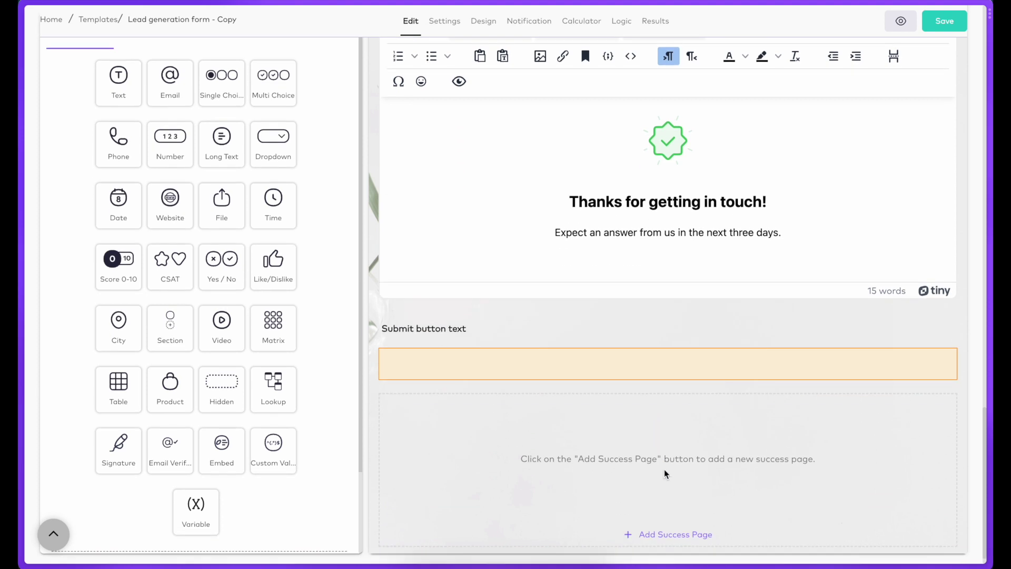
Append 'Learn more.' to the success message and link it to the pasted URL
{"action": "left_click", "coordinate": [790, 238]}
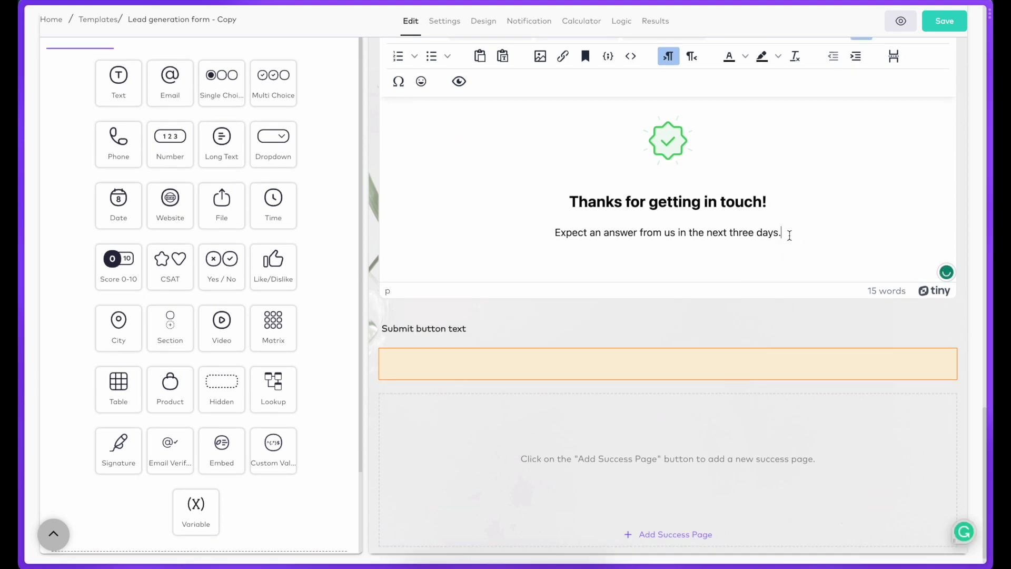
{"action": "type", "text": "Learn more."}
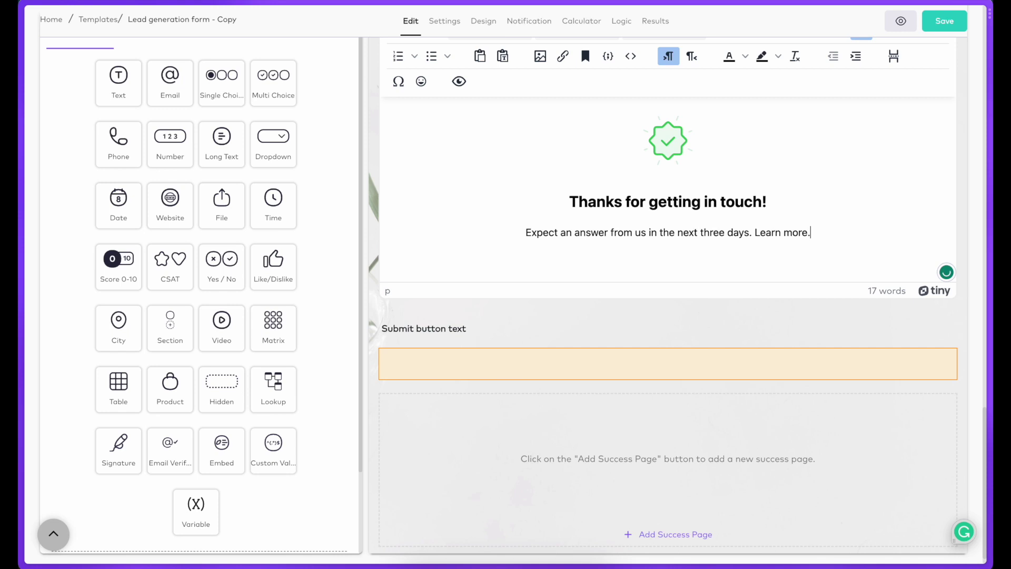
{"action": "key", "text": "Left"}
{"action": "key", "text": "ctrl+shift+Left"}
{"action": "key", "text": "ctrl+shift+Left"}
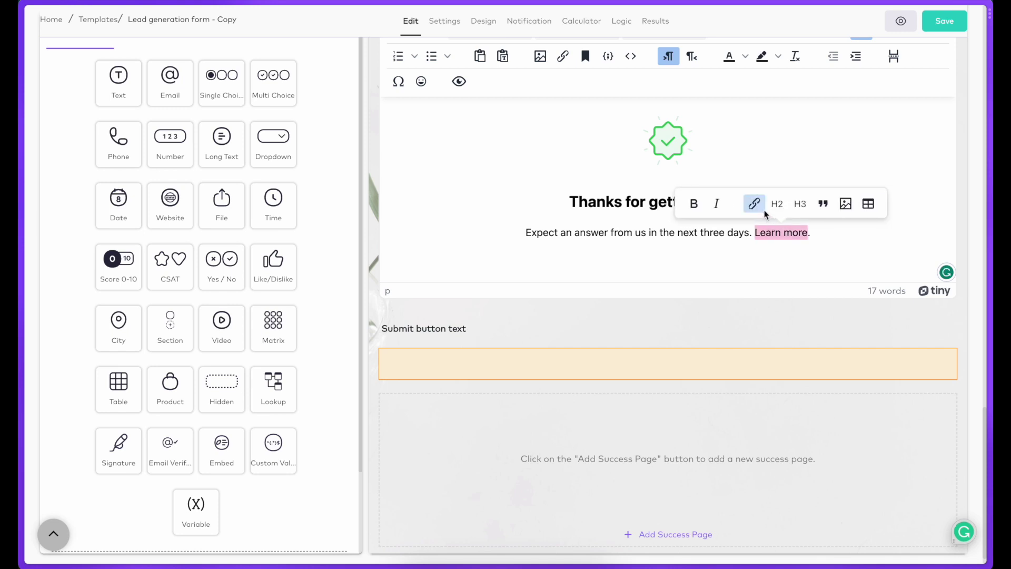
{"action": "left_click", "coordinate": [754, 203]}
{"action": "type", "text": "https://www.formester.com"}
{"action": "key", "text": "Return"}
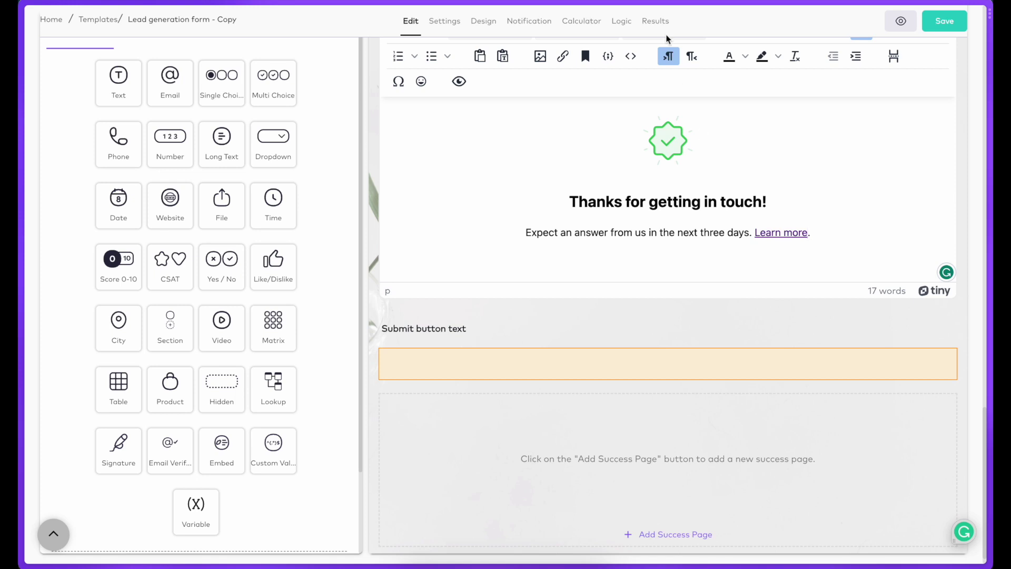
{"action": "scroll", "coordinate": [827, 251], "scroll_direction": "up", "scroll_amount": 20}
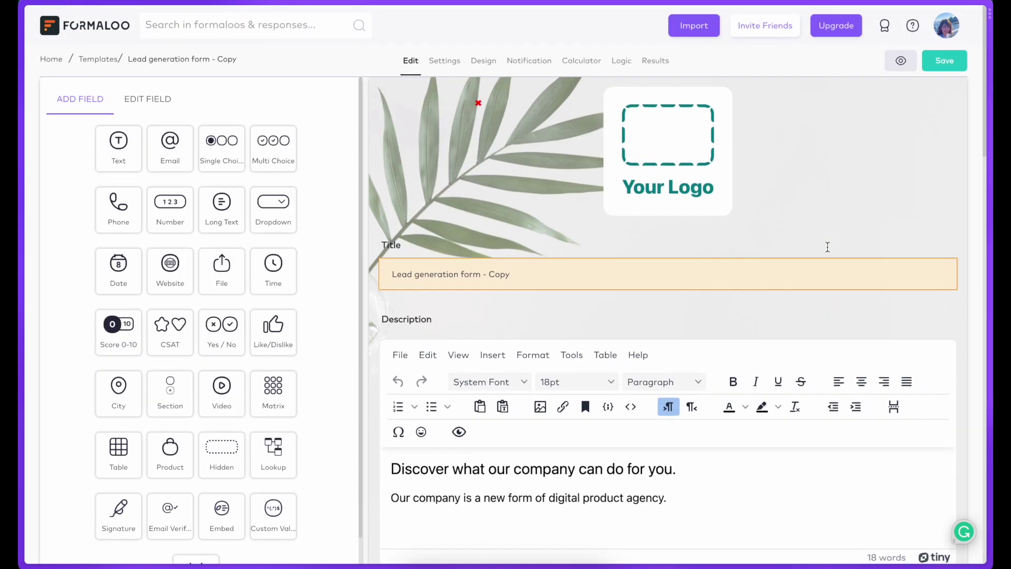
Turn on 'Allow partial submits (auto-save)' in the form's Settings, then show its Design options
{"action": "left_click", "coordinate": [442, 61]}
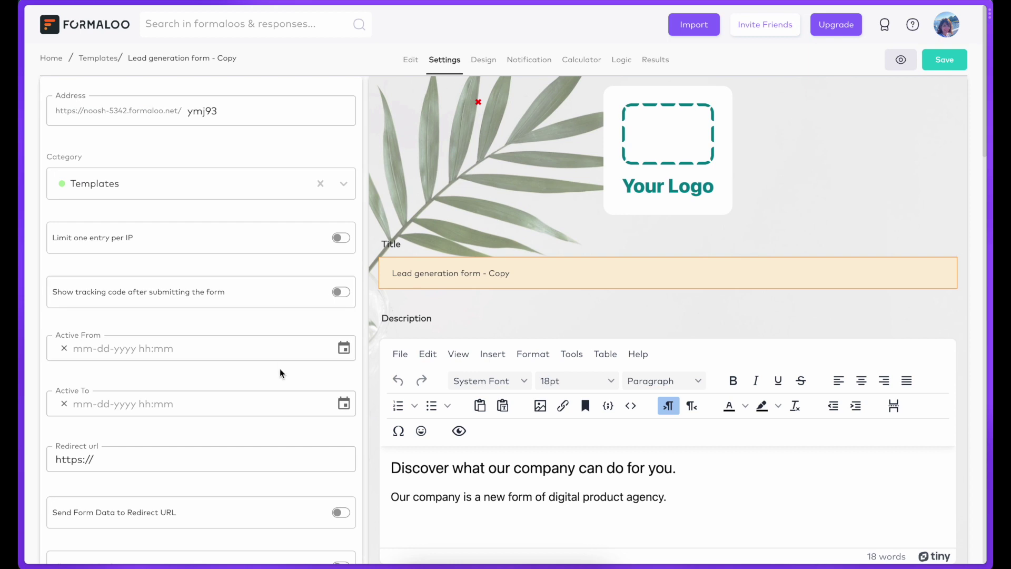
{"action": "scroll", "coordinate": [280, 373], "scroll_direction": "down", "scroll_amount": 4}
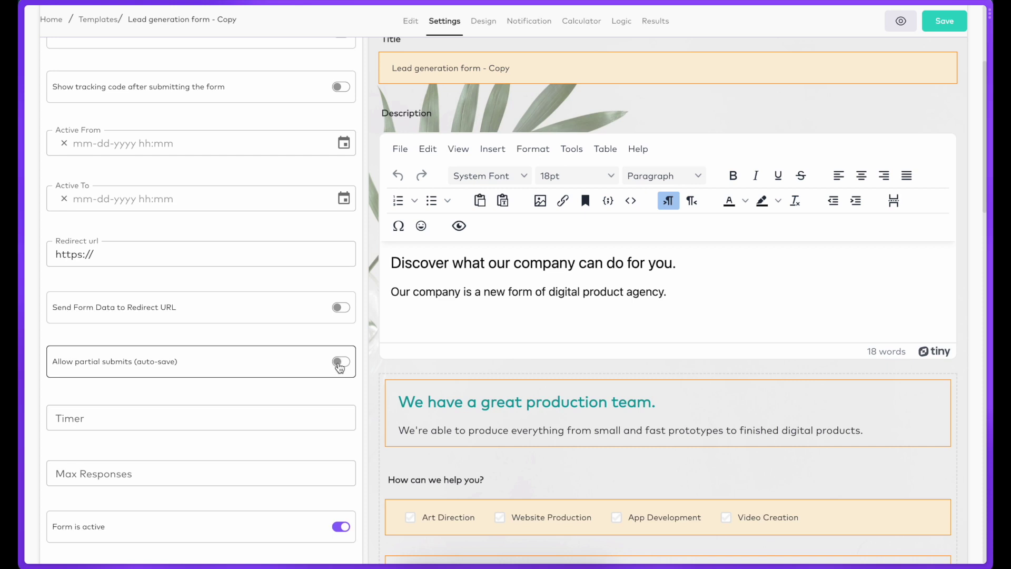
{"action": "left_click", "coordinate": [340, 367]}
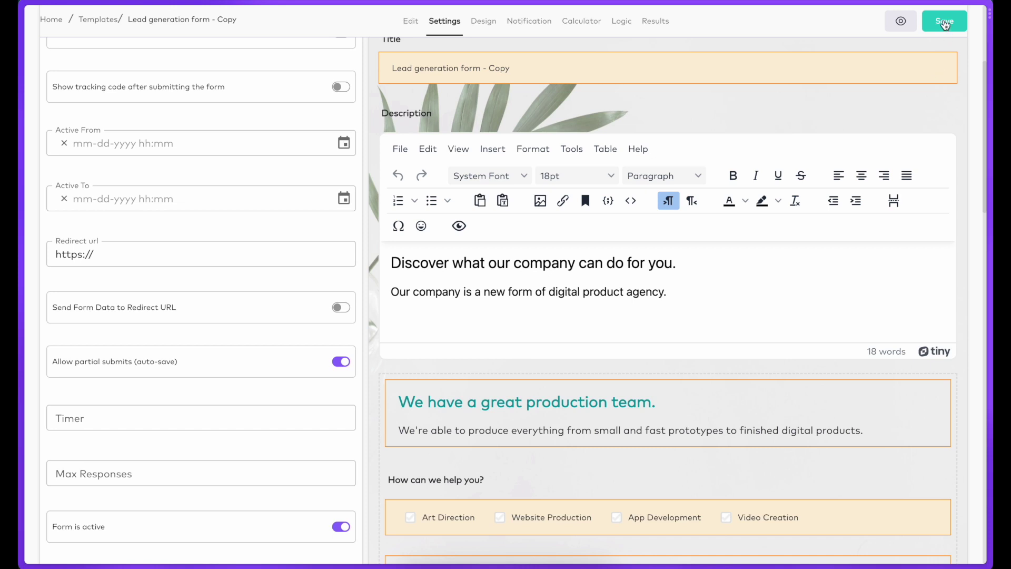
{"action": "left_click", "coordinate": [482, 21]}
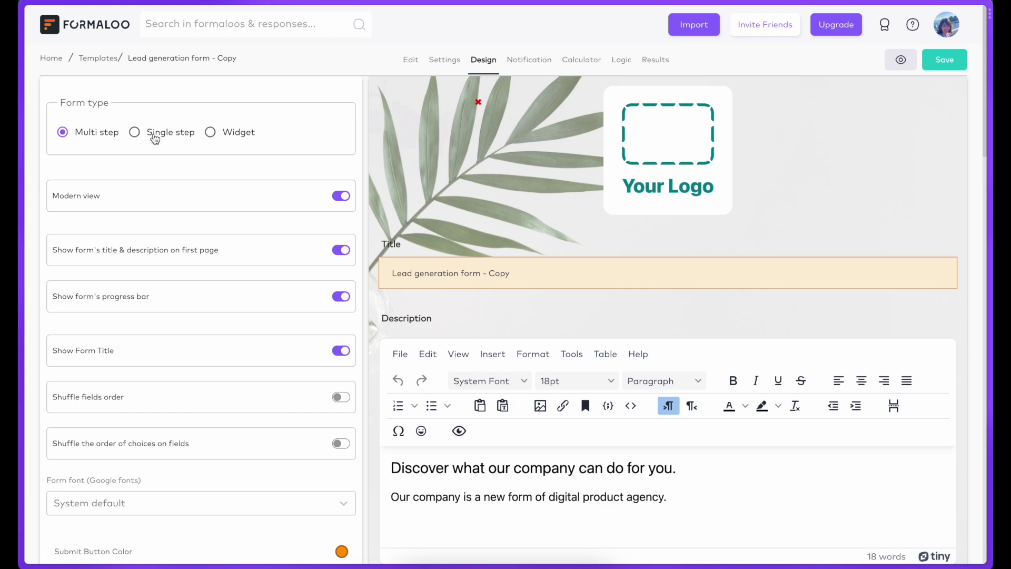
Keep the form Multi step, leave field order unshuffled, and enable 'Shuffle the order of choices on fields'
{"action": "left_click", "coordinate": [155, 138]}
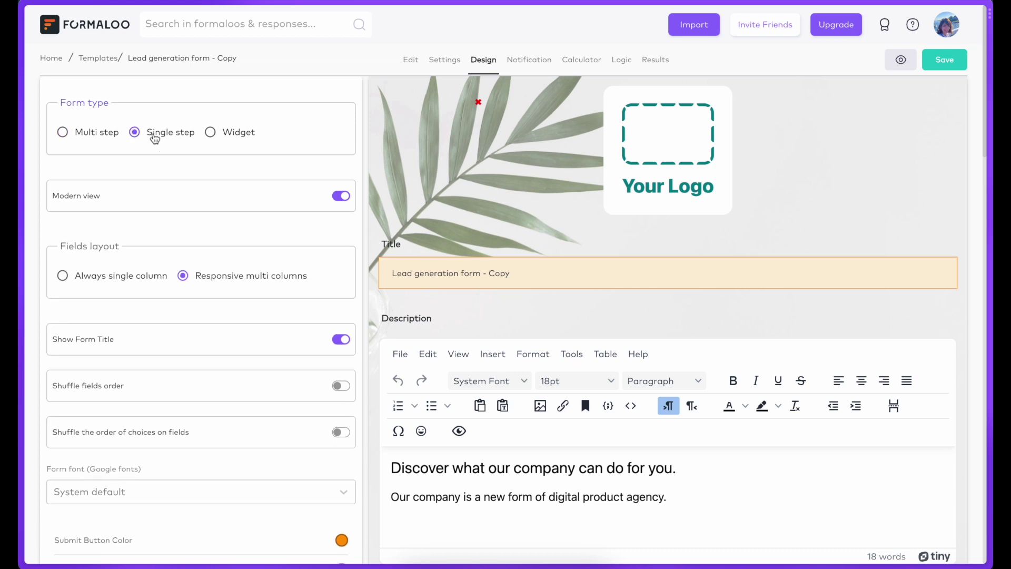
{"action": "left_click", "coordinate": [96, 136]}
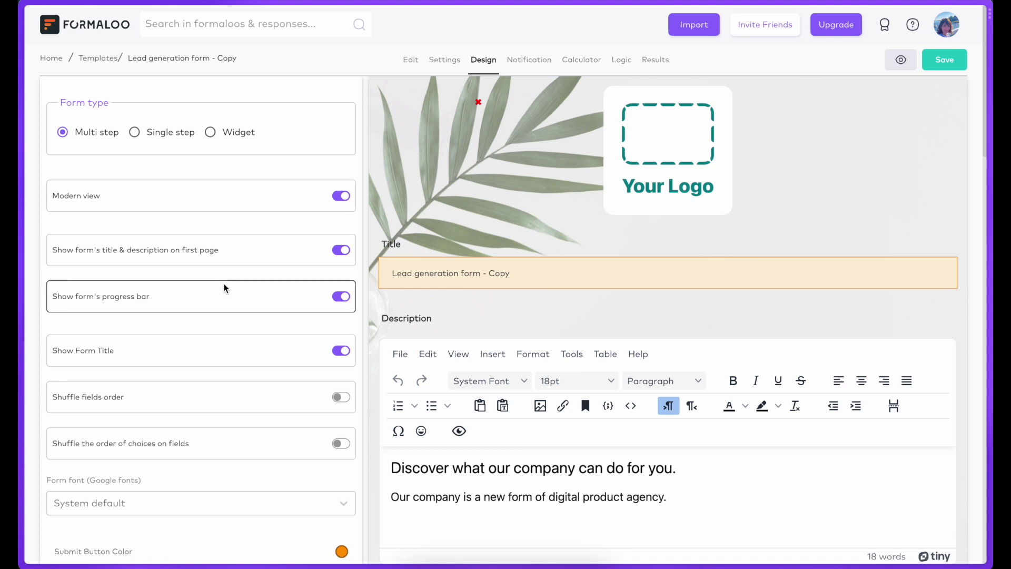
{"action": "scroll", "coordinate": [224, 285], "scroll_direction": "down", "scroll_amount": 2}
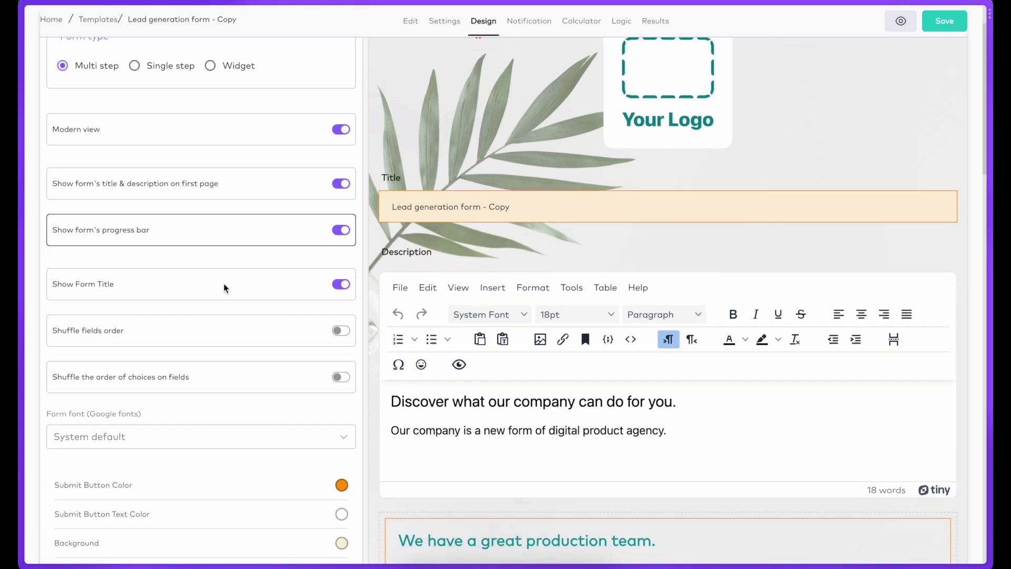
{"action": "left_click", "coordinate": [345, 293]}
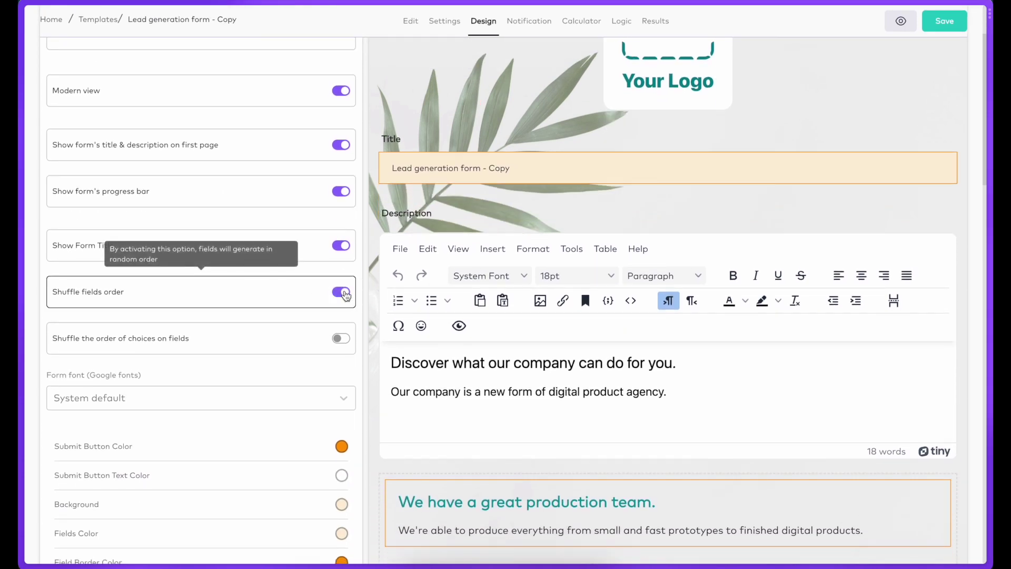
{"action": "left_click", "coordinate": [345, 293]}
{"action": "left_click", "coordinate": [342, 340]}
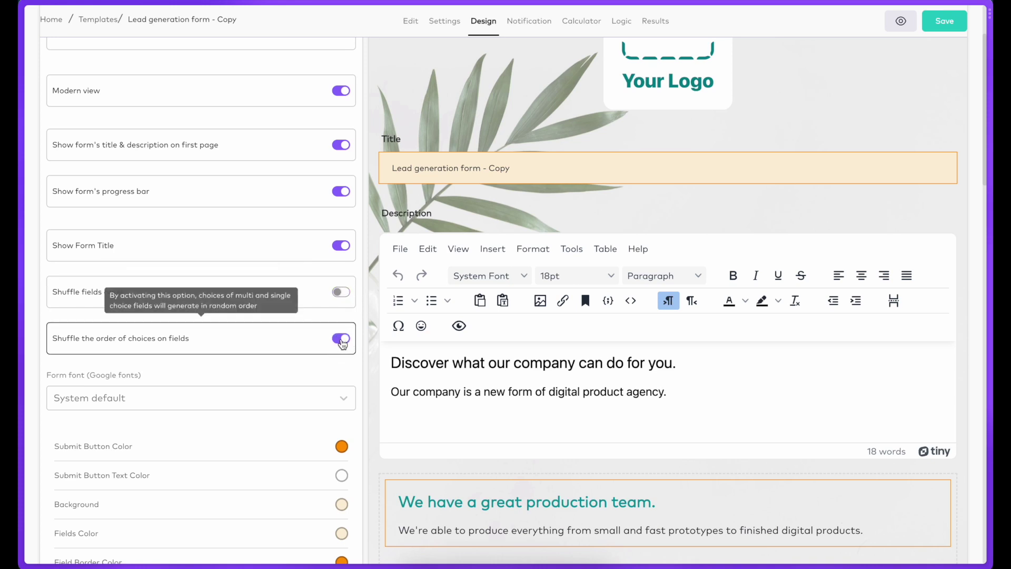
Try several theme colour swatches and background types, keeping the Full Screen background
{"action": "scroll", "coordinate": [342, 343], "scroll_direction": "down", "scroll_amount": 5}
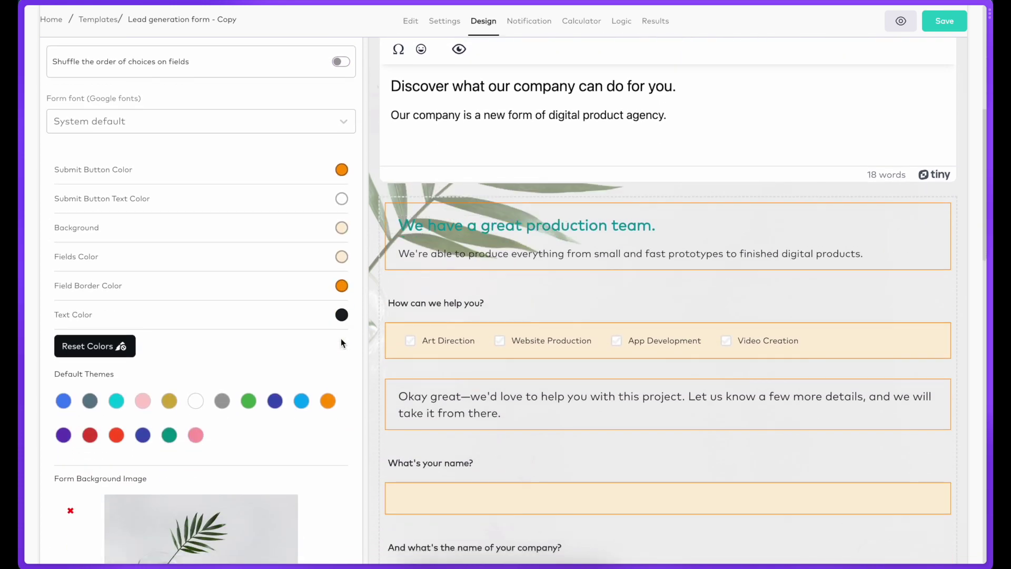
{"action": "left_click", "coordinate": [249, 402]}
{"action": "left_click", "coordinate": [195, 435]}
{"action": "left_click", "coordinate": [169, 435]}
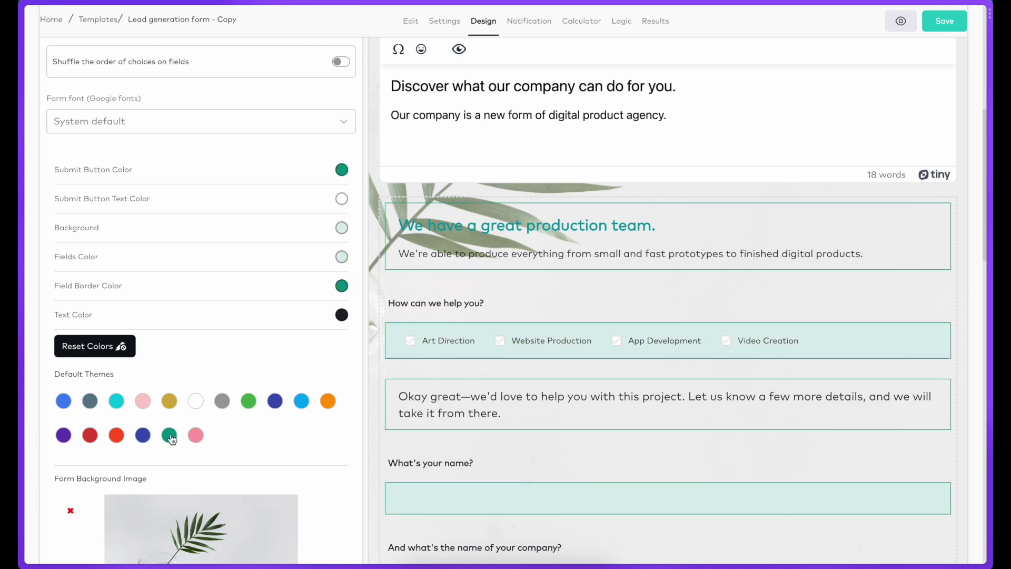
{"action": "left_click", "coordinate": [116, 435]}
{"action": "left_click", "coordinate": [90, 435]}
{"action": "scroll", "coordinate": [92, 437], "scroll_direction": "down", "scroll_amount": 5}
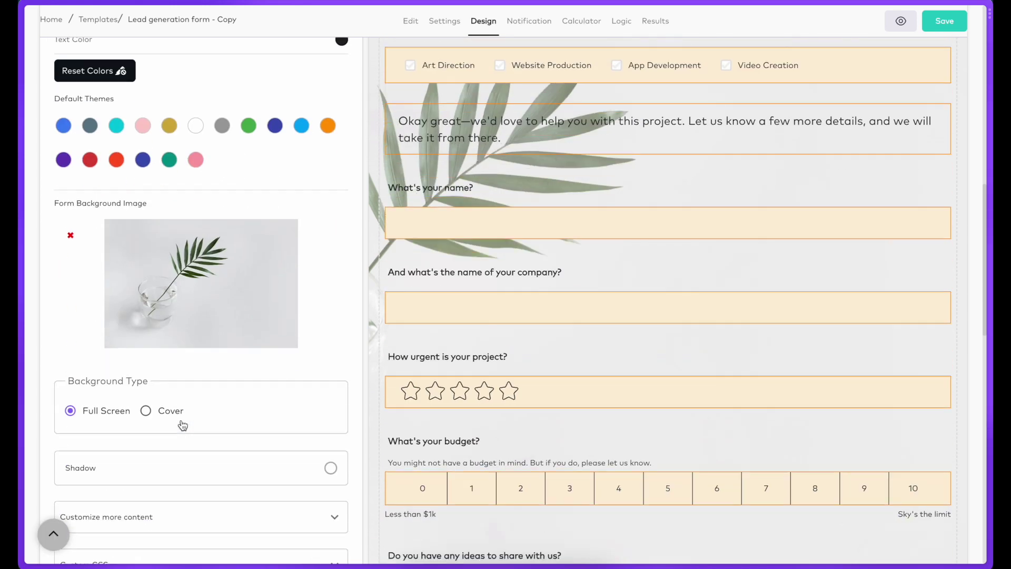
{"action": "left_click", "coordinate": [171, 415]}
{"action": "left_click", "coordinate": [113, 413]}
{"action": "scroll", "coordinate": [194, 377], "scroll_direction": "down", "scroll_amount": 3}
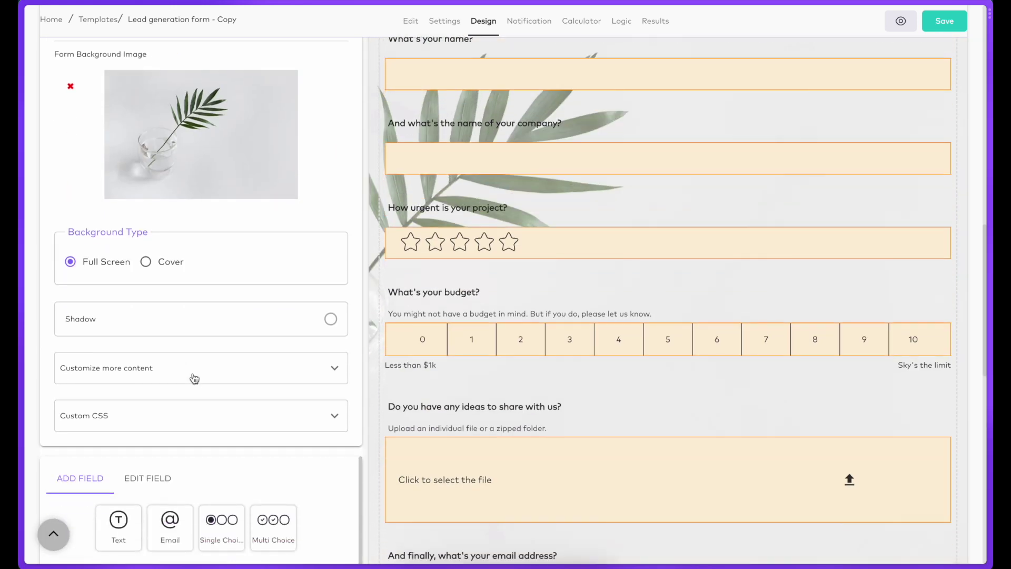
Add an If/Else rule on question 2 sending Art Direction to 'What's your name?'
{"action": "left_click", "coordinate": [622, 20]}
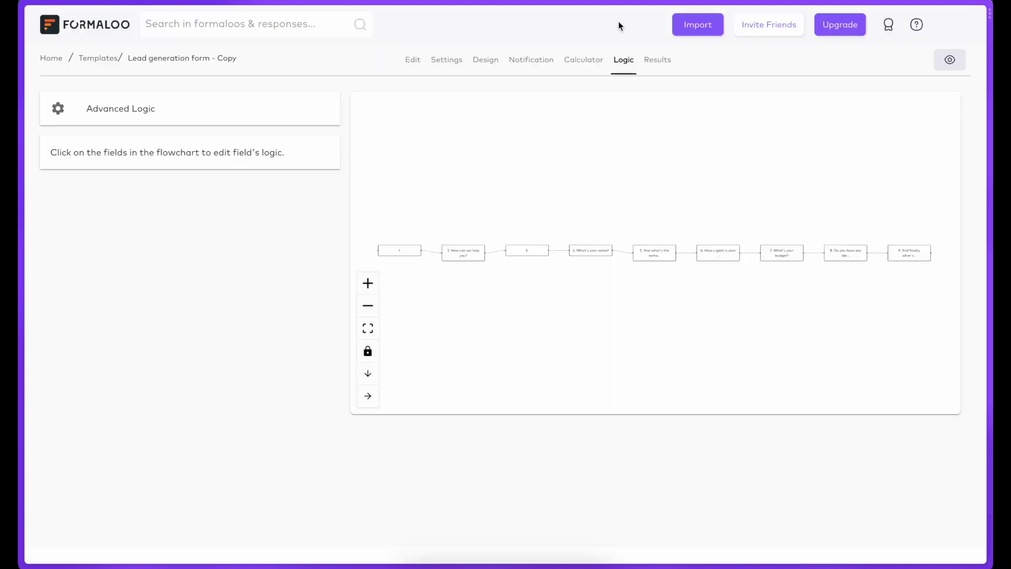
{"action": "left_click_drag", "start_coordinate": [463, 252], "coordinate": [462, 227]}
{"action": "left_click_drag", "start_coordinate": [513, 245], "coordinate": [513, 260]}
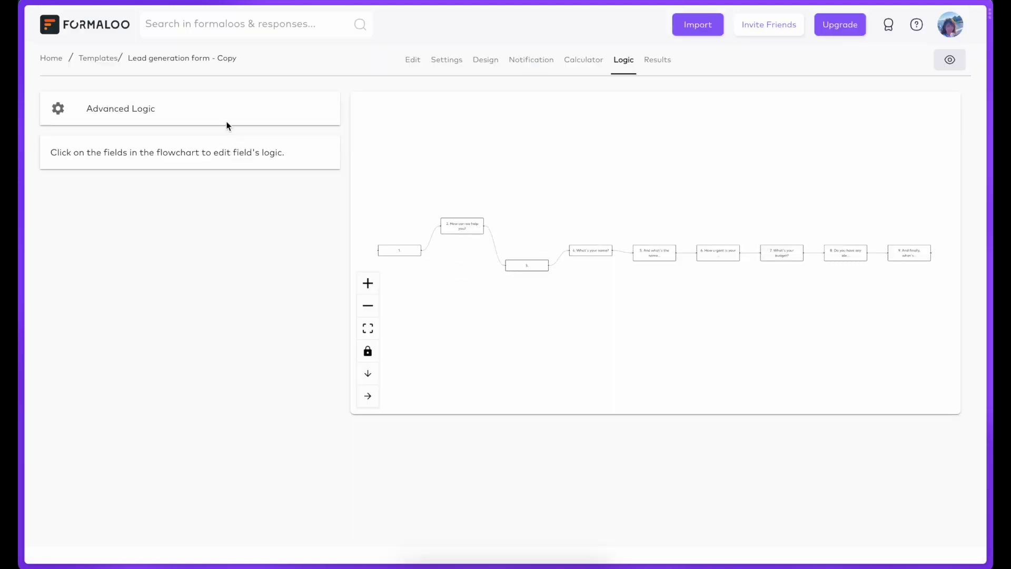
{"action": "left_click", "coordinate": [224, 120]}
{"action": "left_click", "coordinate": [709, 232]}
{"action": "left_click", "coordinate": [551, 318]}
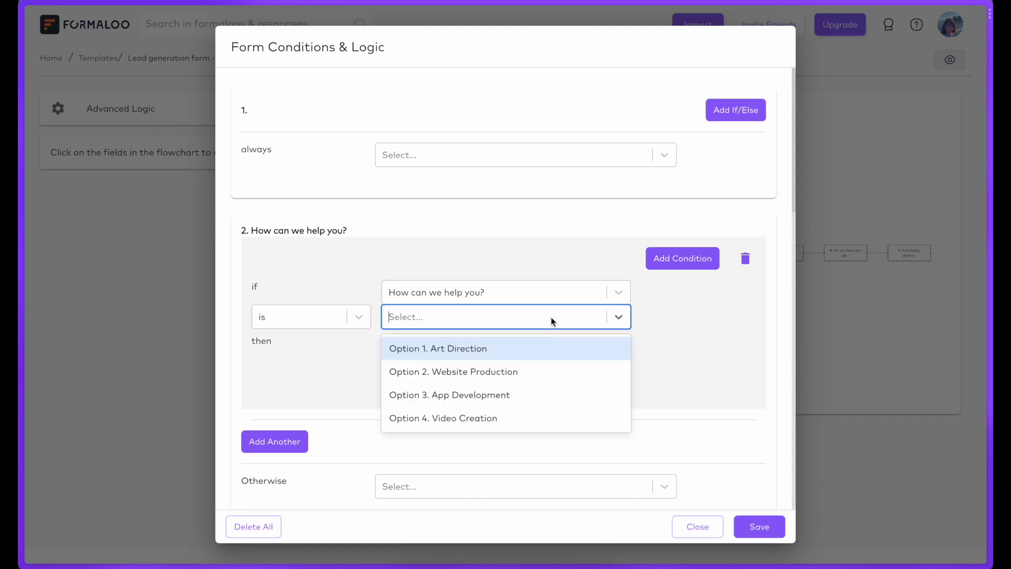
{"action": "left_click", "coordinate": [522, 349]}
{"action": "left_click", "coordinate": [501, 381]}
{"action": "left_click", "coordinate": [482, 434]}
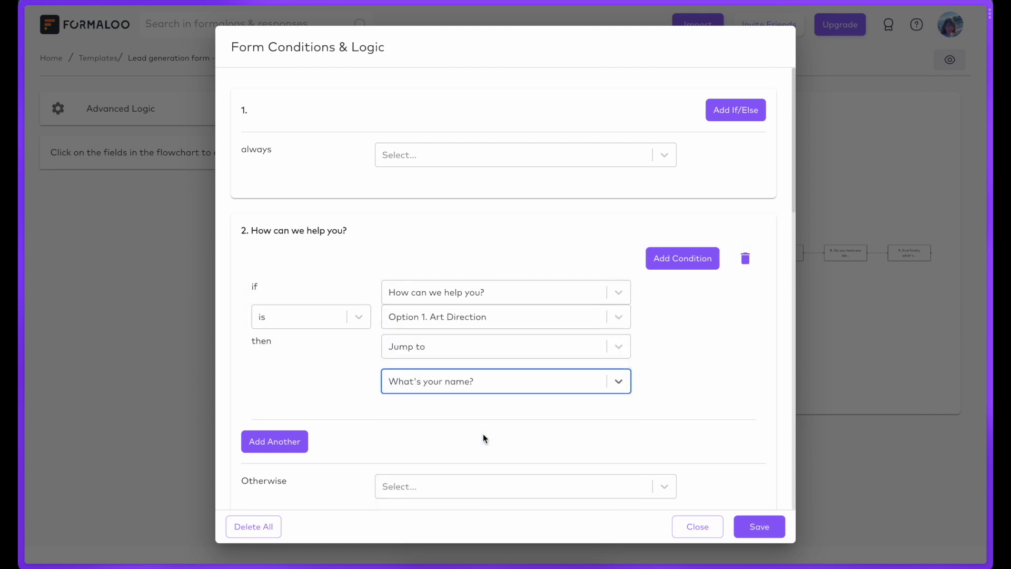
Add a second condition sending Website Production to the company question
{"action": "left_click", "coordinate": [289, 440]}
{"action": "left_click", "coordinate": [497, 204]}
{"action": "left_click", "coordinate": [490, 258]}
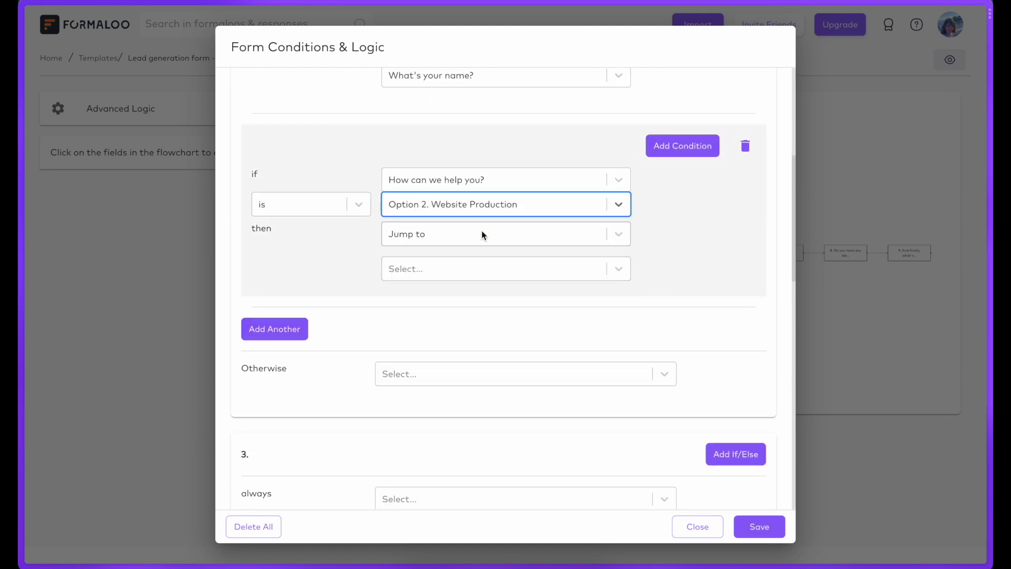
{"action": "left_click", "coordinate": [485, 269]}
{"action": "left_click", "coordinate": [484, 347]}
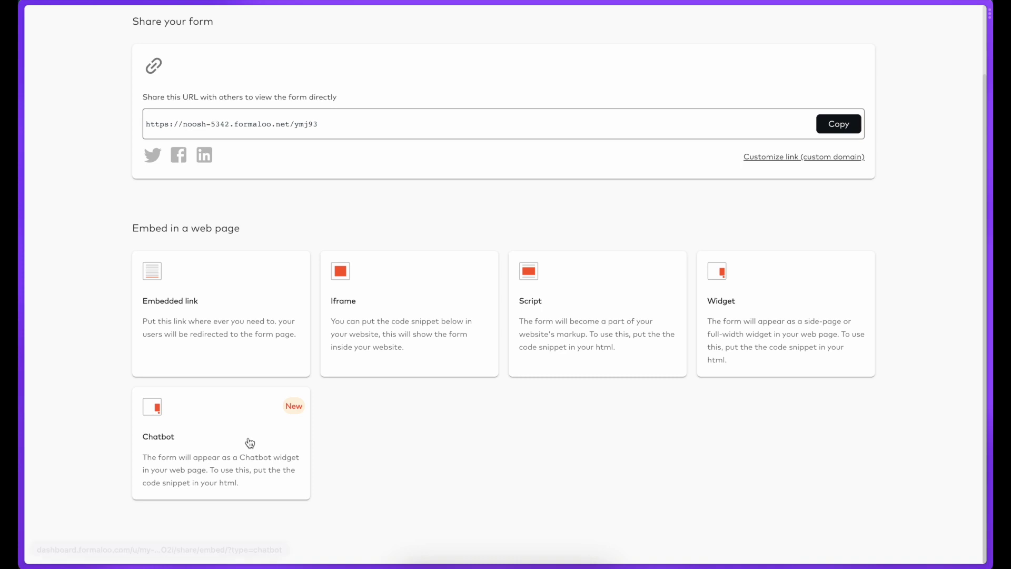
Choose the Chatbot embed option and expand its widget Design settings
{"action": "left_click", "coordinate": [250, 441]}
{"action": "left_click", "coordinate": [277, 322]}
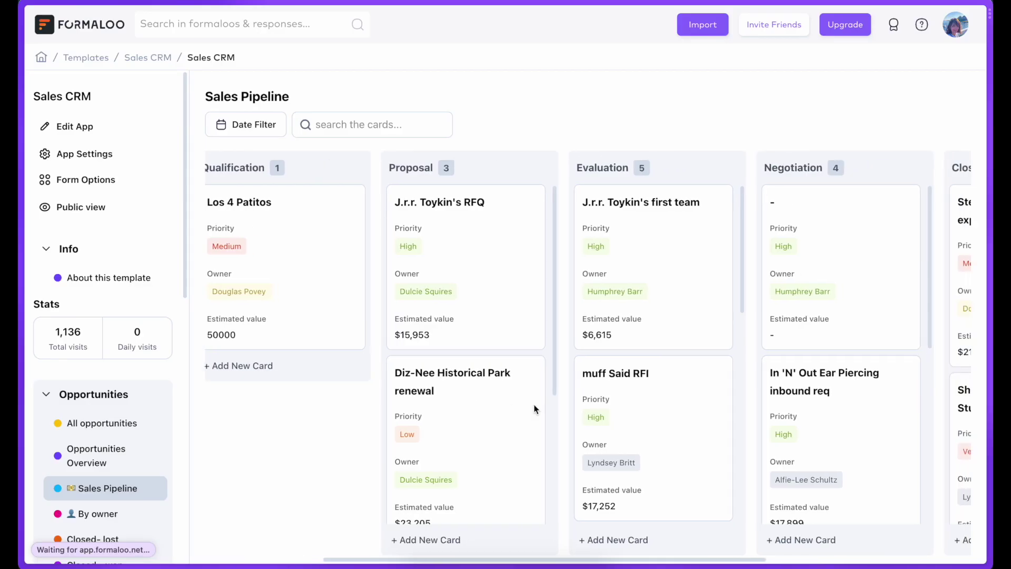
{"action": "scroll", "coordinate": [535, 408], "scroll_direction": "right", "scroll_amount": 5}
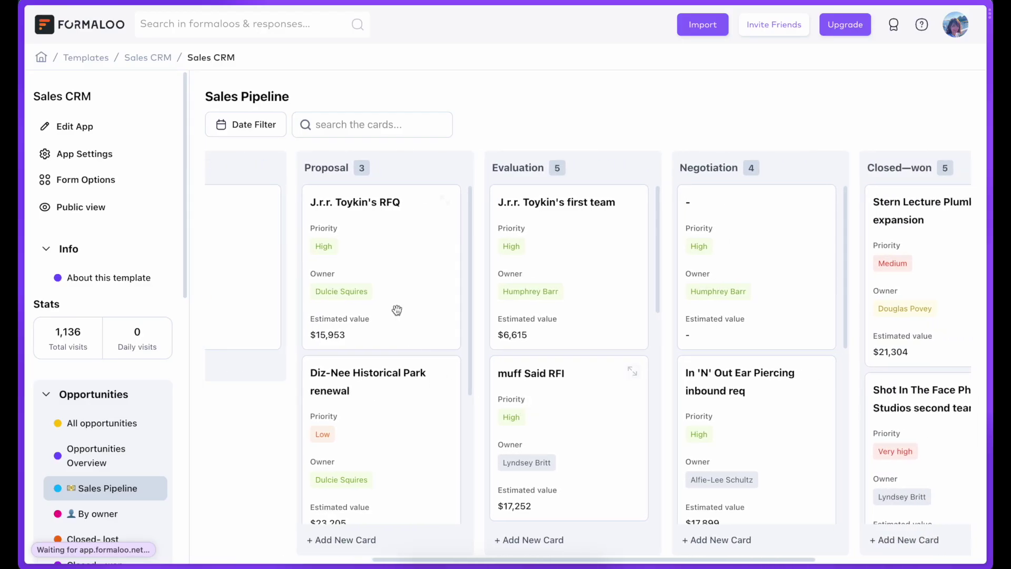
Move the RFQ opportunity from Proposal to Evaluation and review its Owner without changing it
{"action": "left_click_drag", "start_coordinate": [393, 297], "coordinate": [543, 283]}
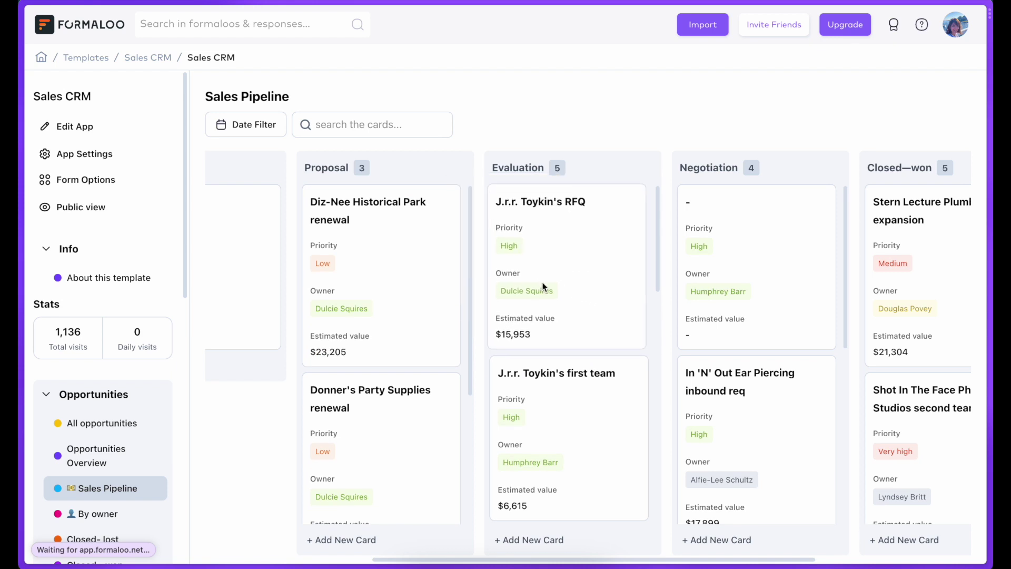
{"action": "left_click", "coordinate": [567, 252]}
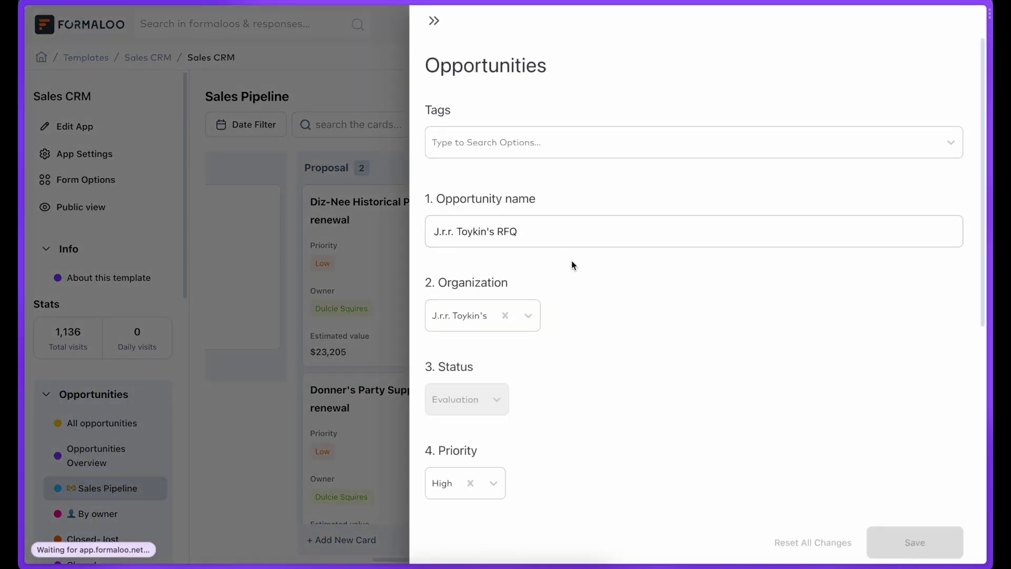
{"action": "scroll", "coordinate": [597, 348], "scroll_direction": "down", "scroll_amount": 3}
{"action": "scroll", "coordinate": [597, 350], "scroll_direction": "down", "scroll_amount": 1}
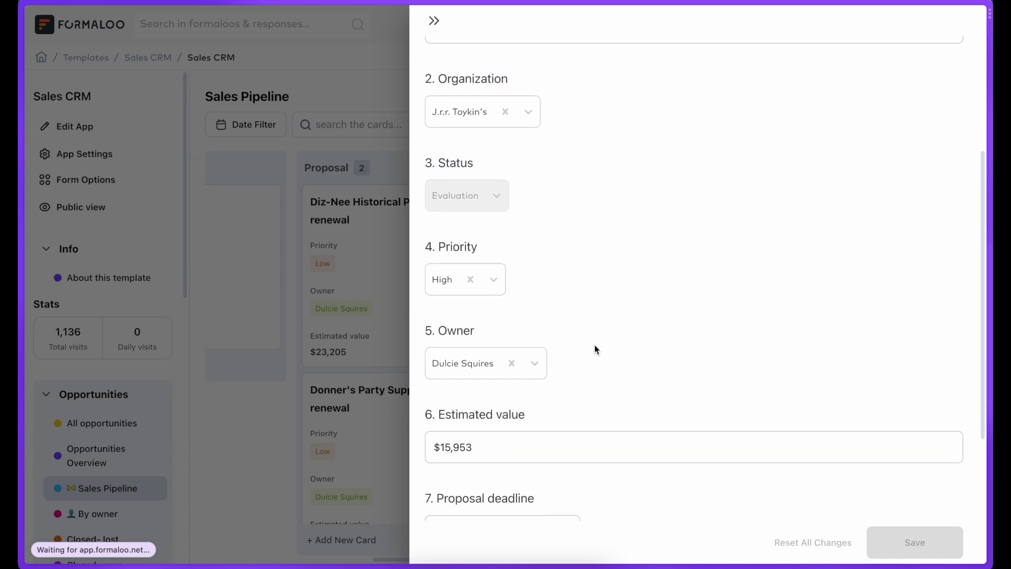
{"action": "left_click", "coordinate": [545, 359]}
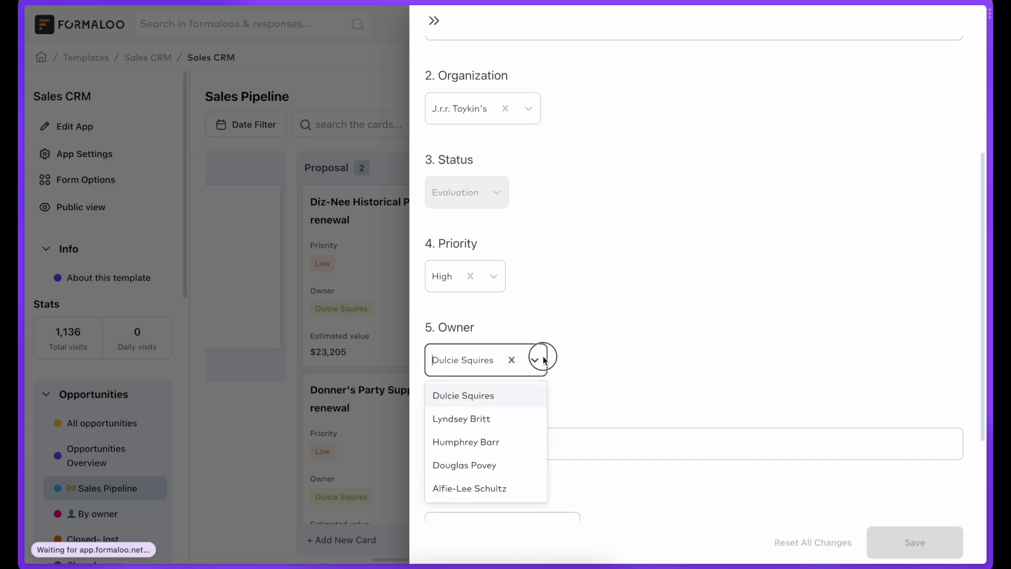
{"action": "left_click", "coordinate": [576, 361]}
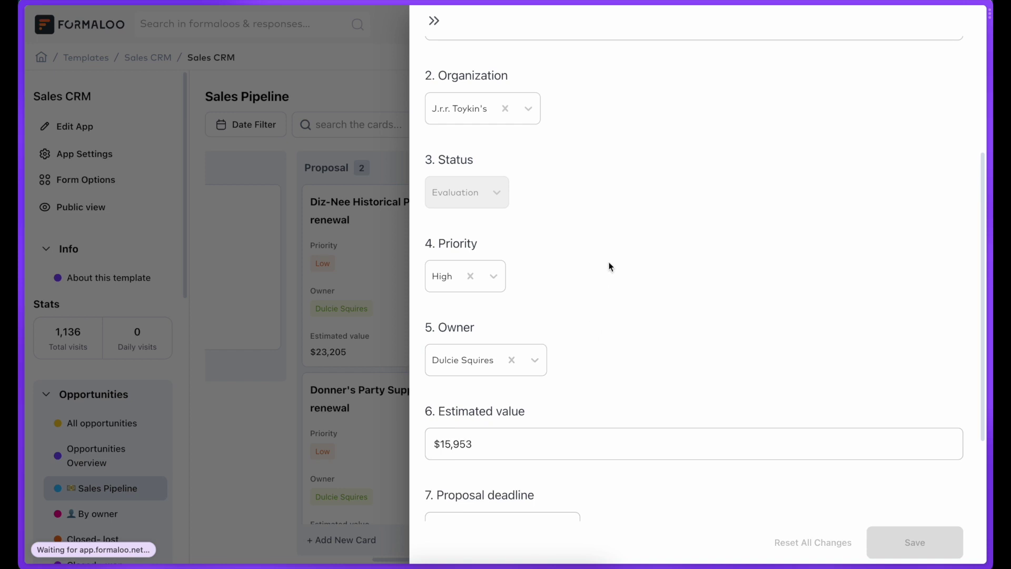
Check the 2020/08/07 proposal deadline, close the record, and switch the app into editing
{"action": "scroll", "coordinate": [610, 266], "scroll_direction": "down", "scroll_amount": 4}
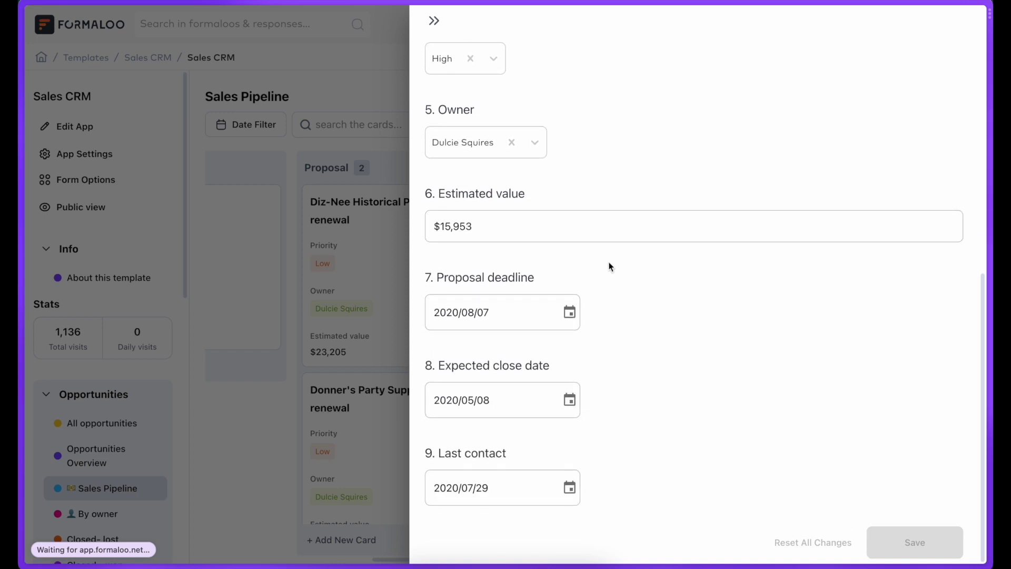
{"action": "left_click", "coordinate": [570, 313]}
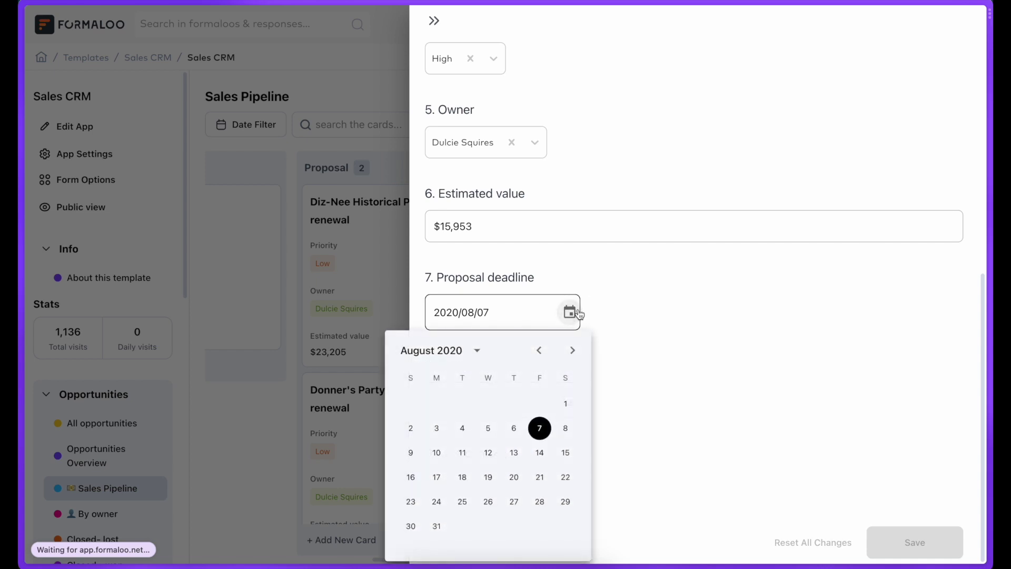
{"action": "left_click", "coordinate": [623, 457]}
{"action": "left_click", "coordinate": [72, 126]}
{"action": "left_click", "coordinate": [73, 126]}
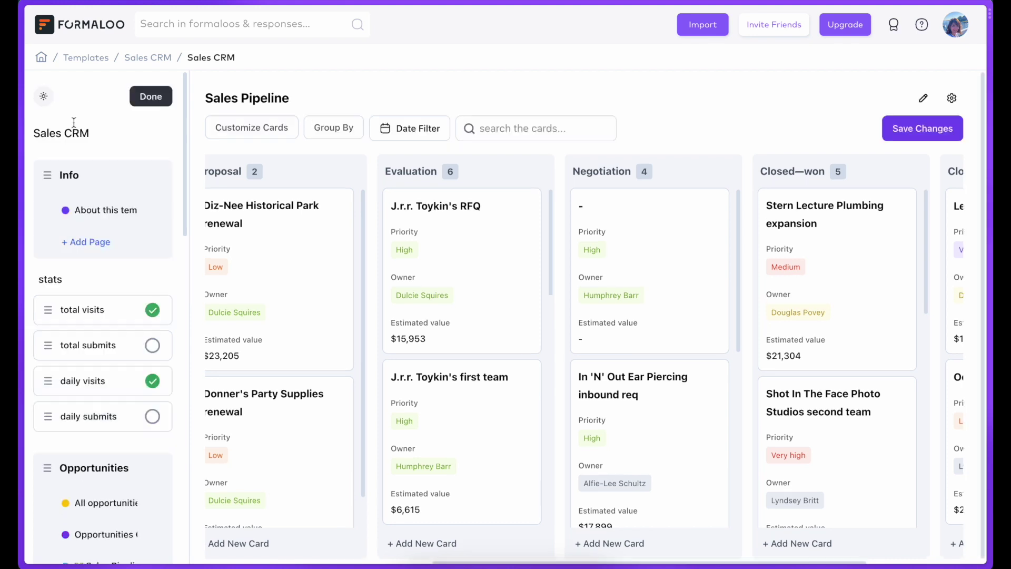
{"action": "scroll", "coordinate": [123, 329], "scroll_direction": "down", "scroll_amount": 8}
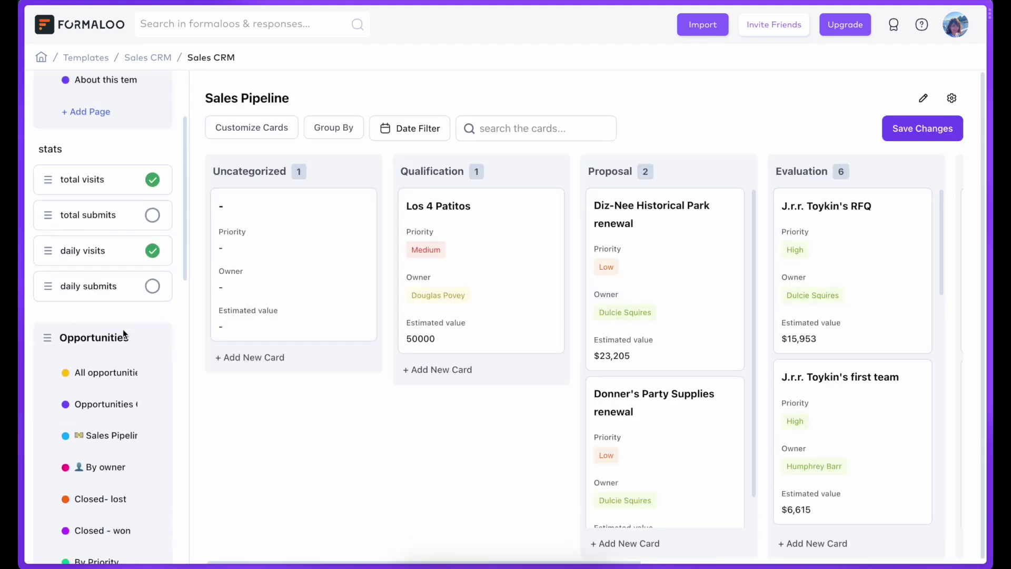
Add a new Block page titled Charts using the Real estate leads table
{"action": "left_click", "coordinate": [90, 343]}
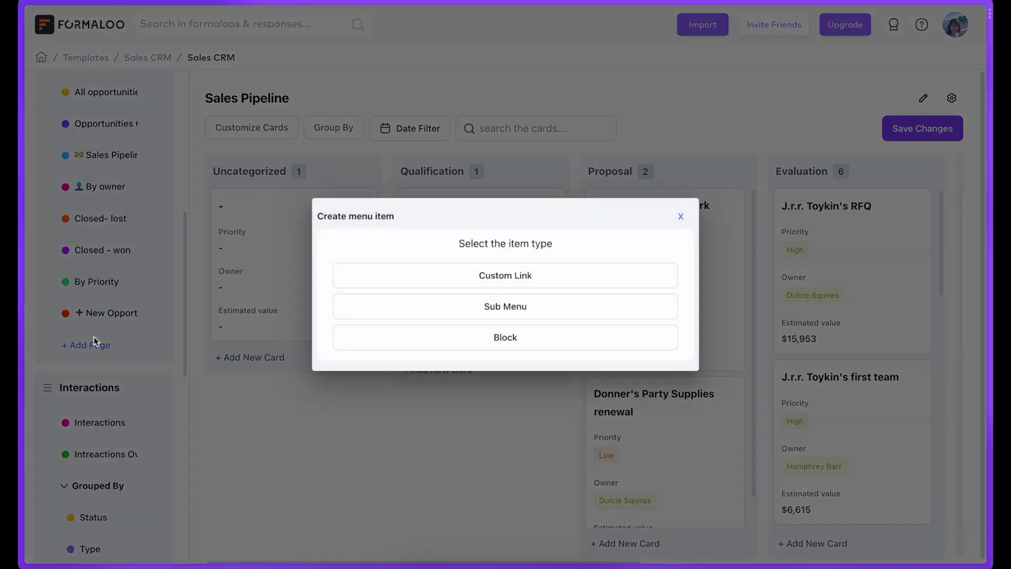
{"action": "left_click", "coordinate": [487, 338]}
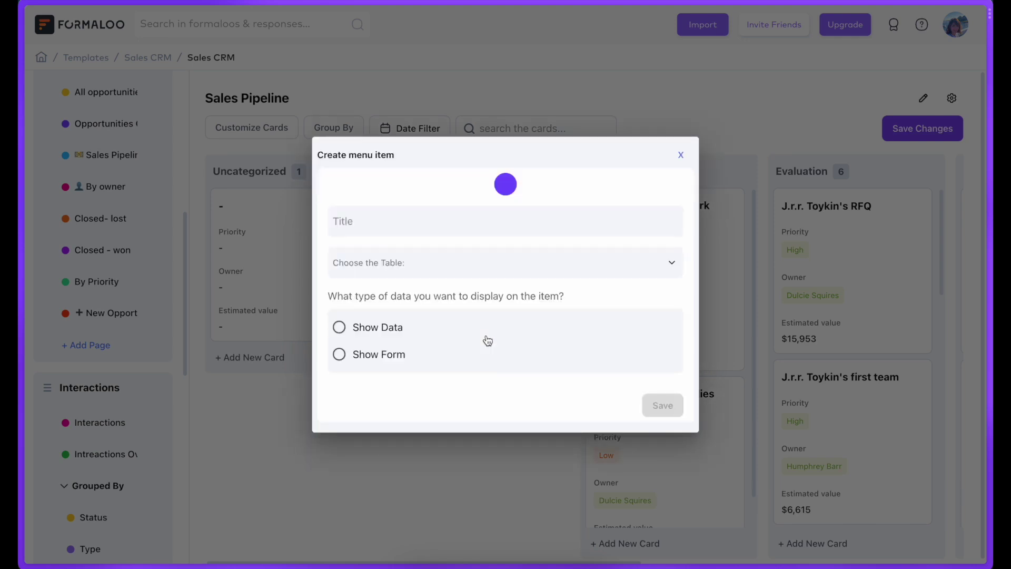
{"action": "left_click", "coordinate": [462, 263]}
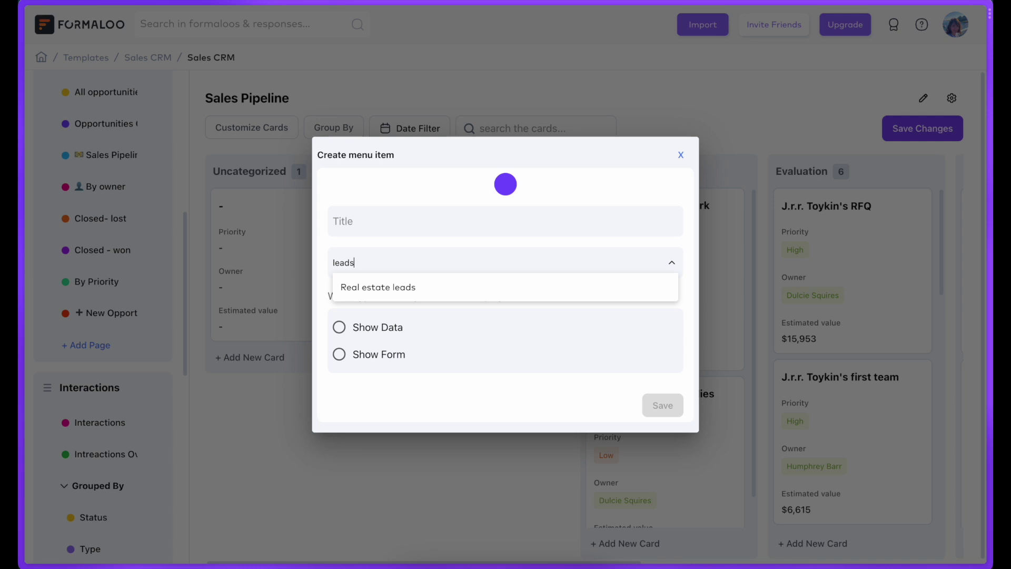
{"action": "left_click", "coordinate": [424, 292]}
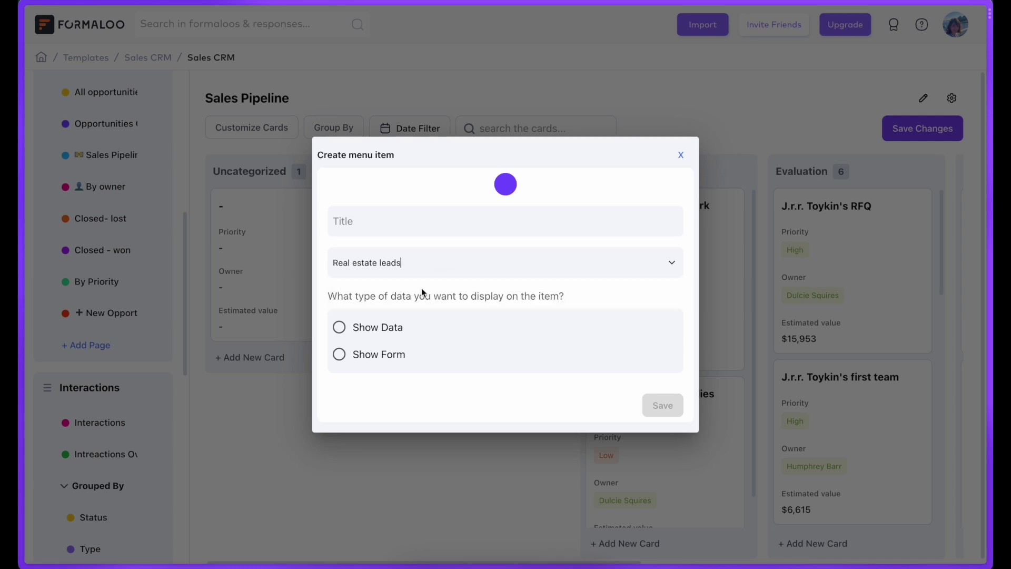
{"action": "left_click", "coordinate": [407, 217]}
{"action": "type", "text": "Charts"}
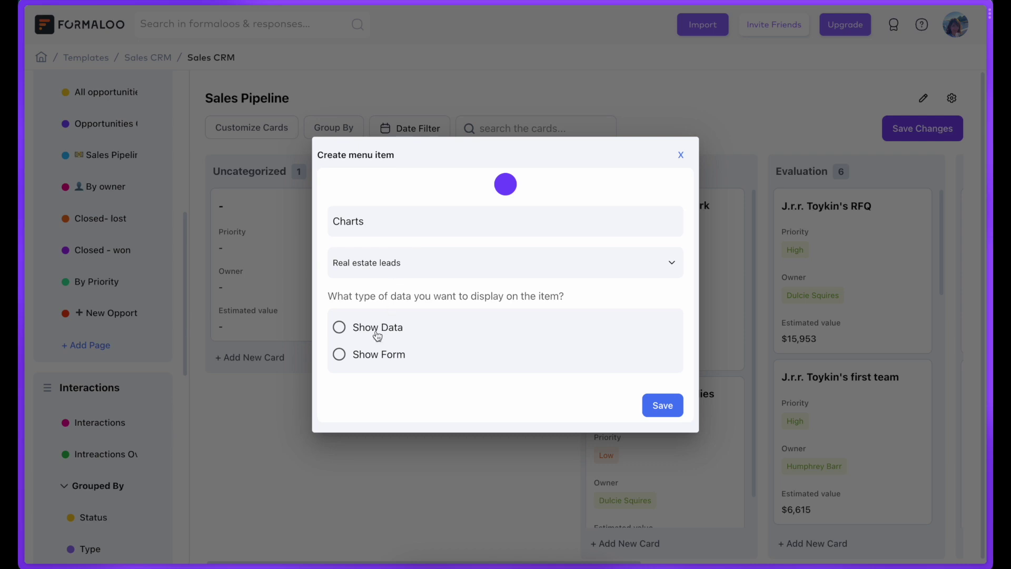
Show the data as an advanced bar chart of property type by rent-or-sell and save
{"action": "left_click", "coordinate": [376, 333]}
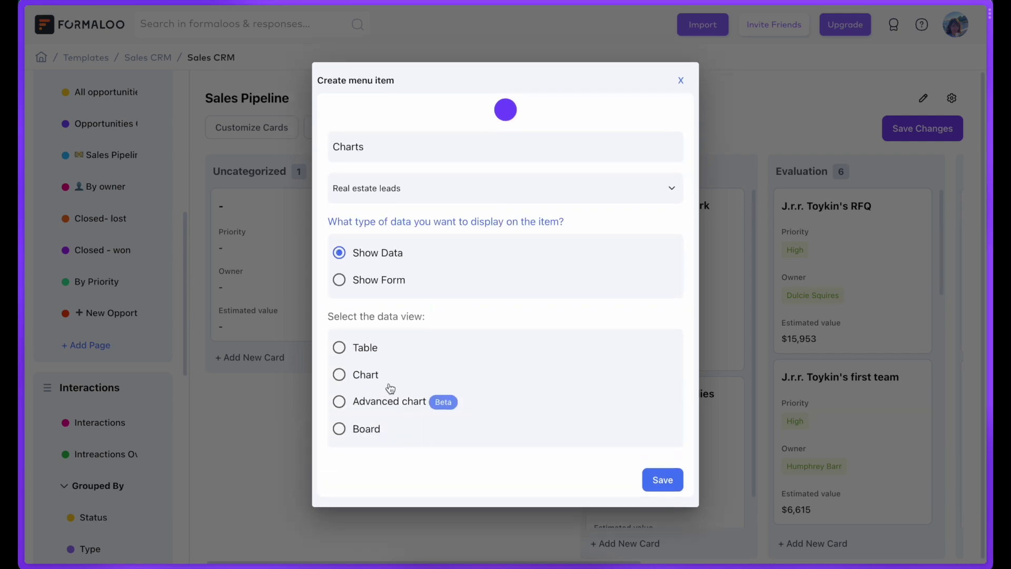
{"action": "left_click", "coordinate": [384, 401]}
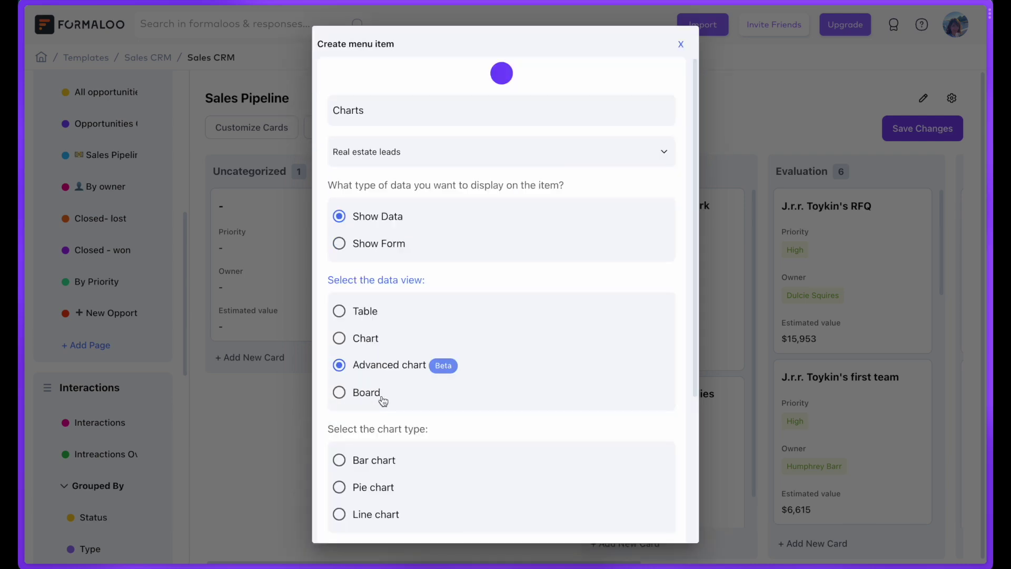
{"action": "left_click", "coordinate": [383, 471]}
{"action": "scroll", "coordinate": [383, 470], "scroll_direction": "down", "scroll_amount": 4}
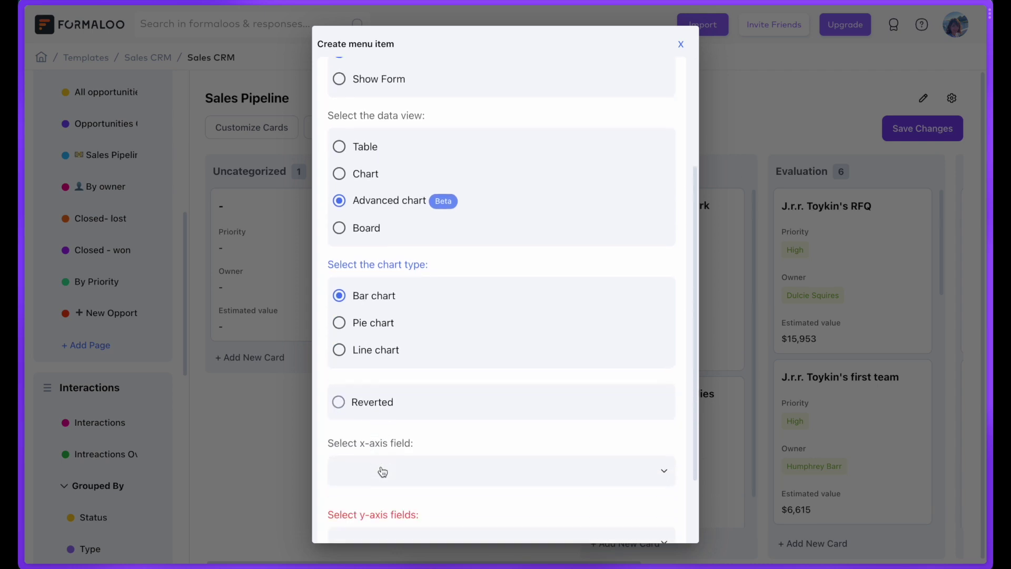
{"action": "left_click", "coordinate": [379, 437]}
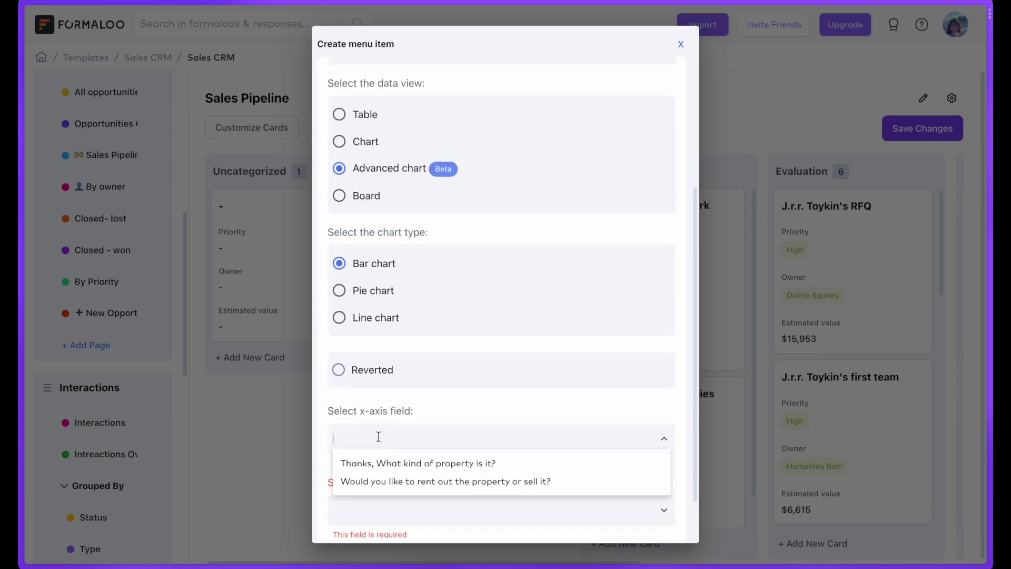
{"action": "left_click", "coordinate": [380, 469]}
{"action": "scroll", "coordinate": [381, 470], "scroll_direction": "down", "scroll_amount": 2}
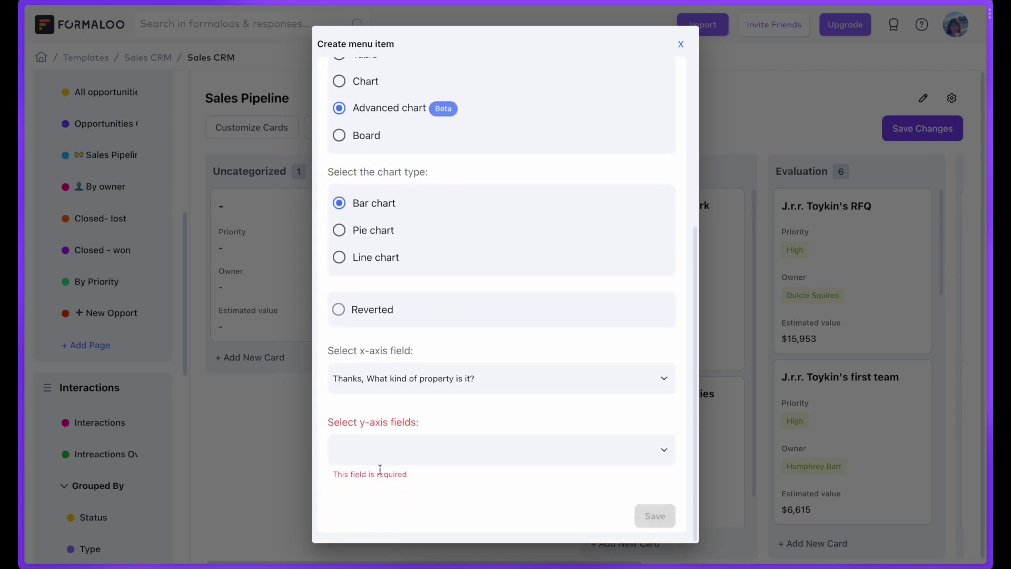
{"action": "left_click", "coordinate": [375, 454]}
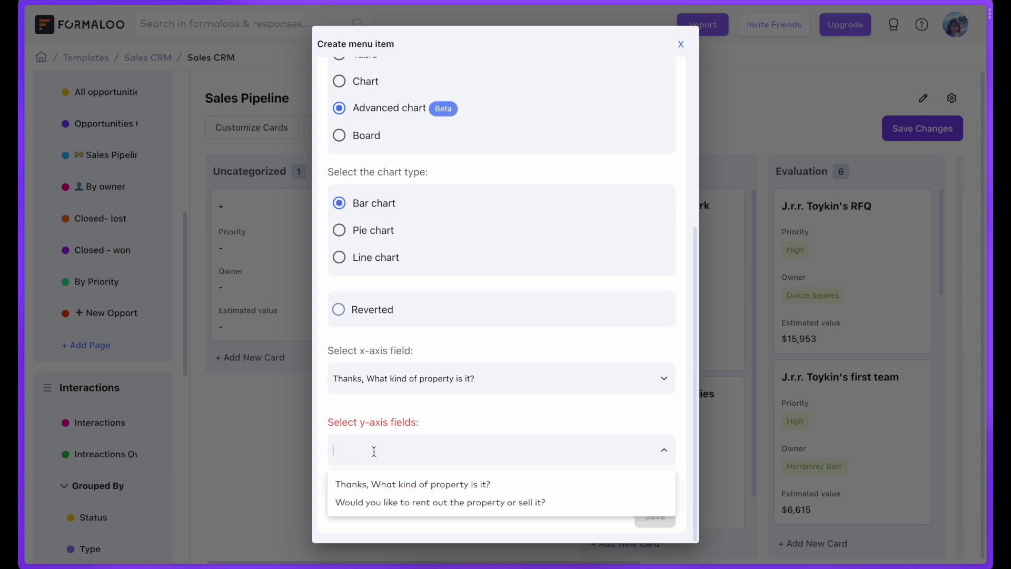
{"action": "left_click", "coordinate": [374, 504]}
{"action": "left_click", "coordinate": [653, 521]}
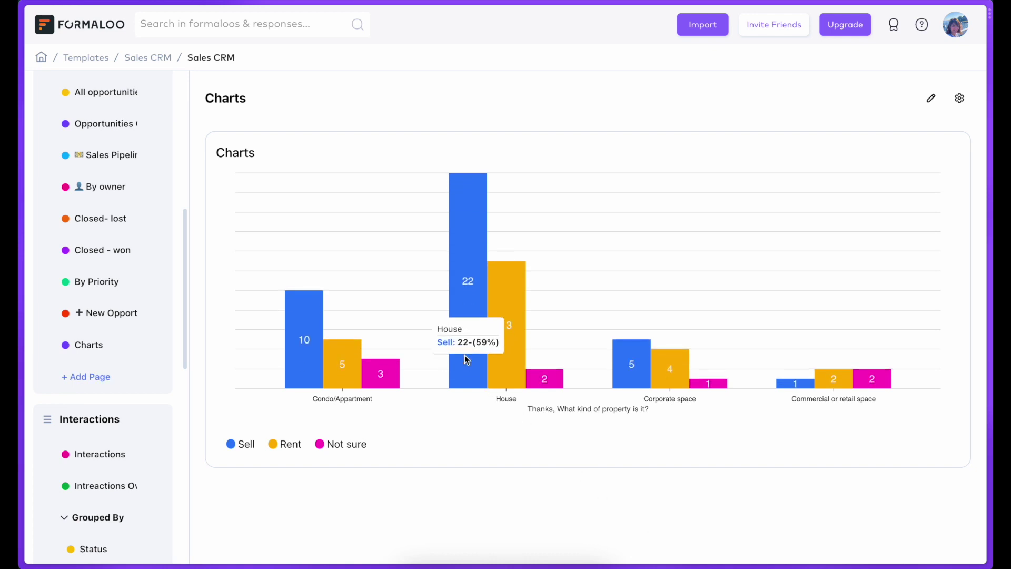
{"action": "mouse_move", "coordinate": [495, 358]}
{"action": "mouse_move", "coordinate": [545, 379]}
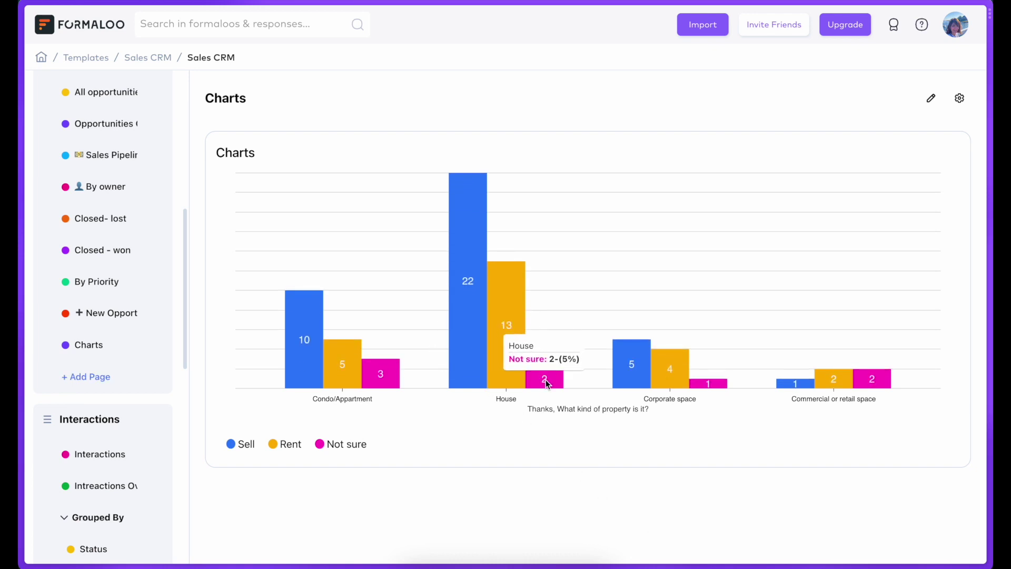